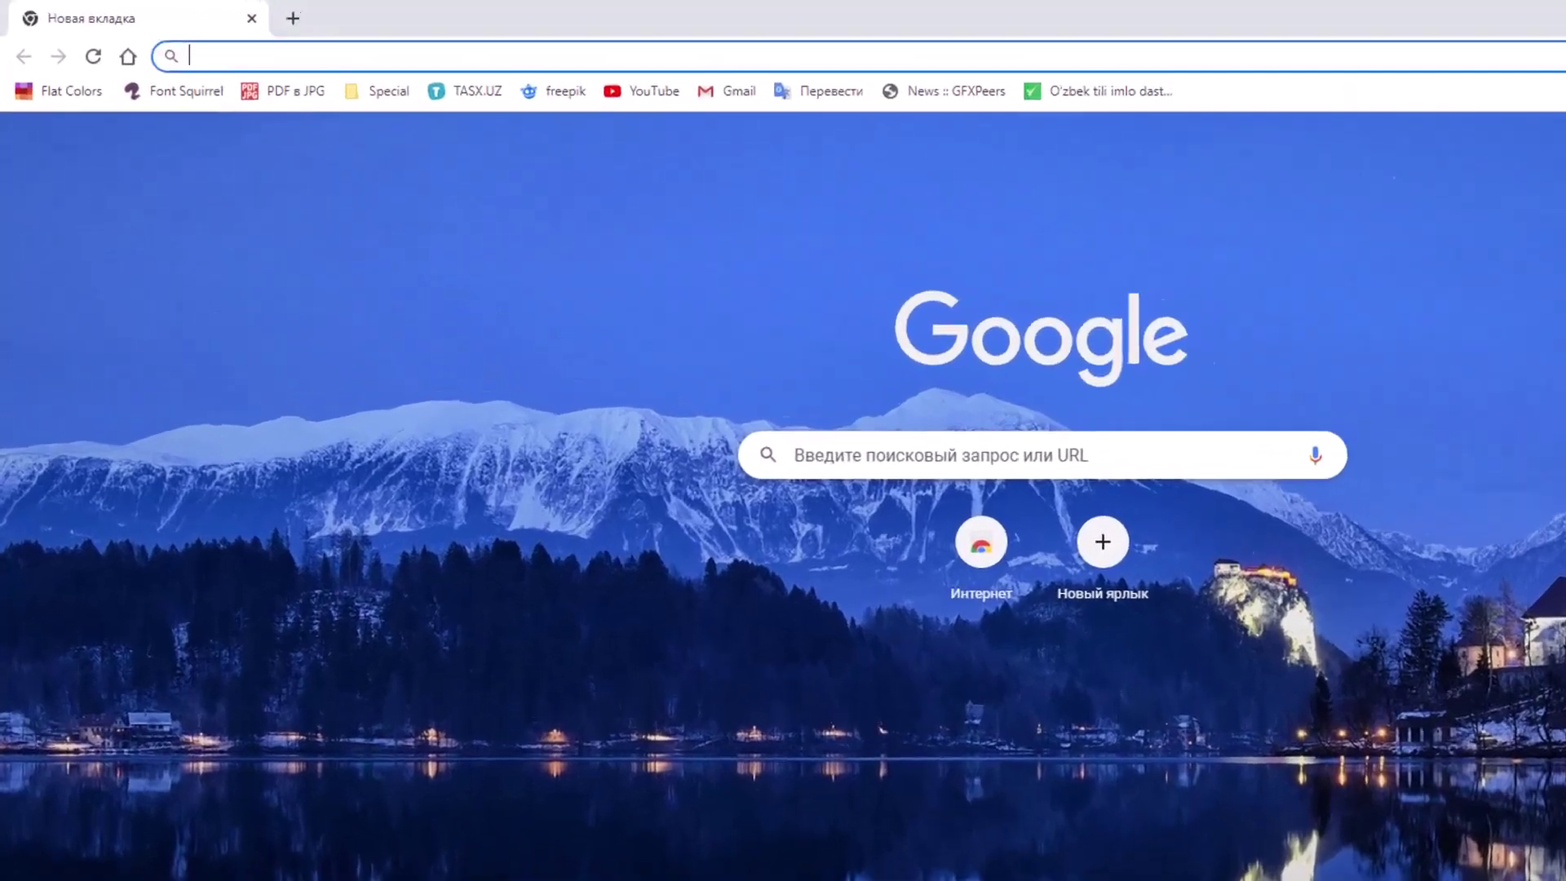
Load the address ntr.avloniy.uz in the Chrome address bar.
{"action": "type", "text": "ntr.avloniy.uz"}
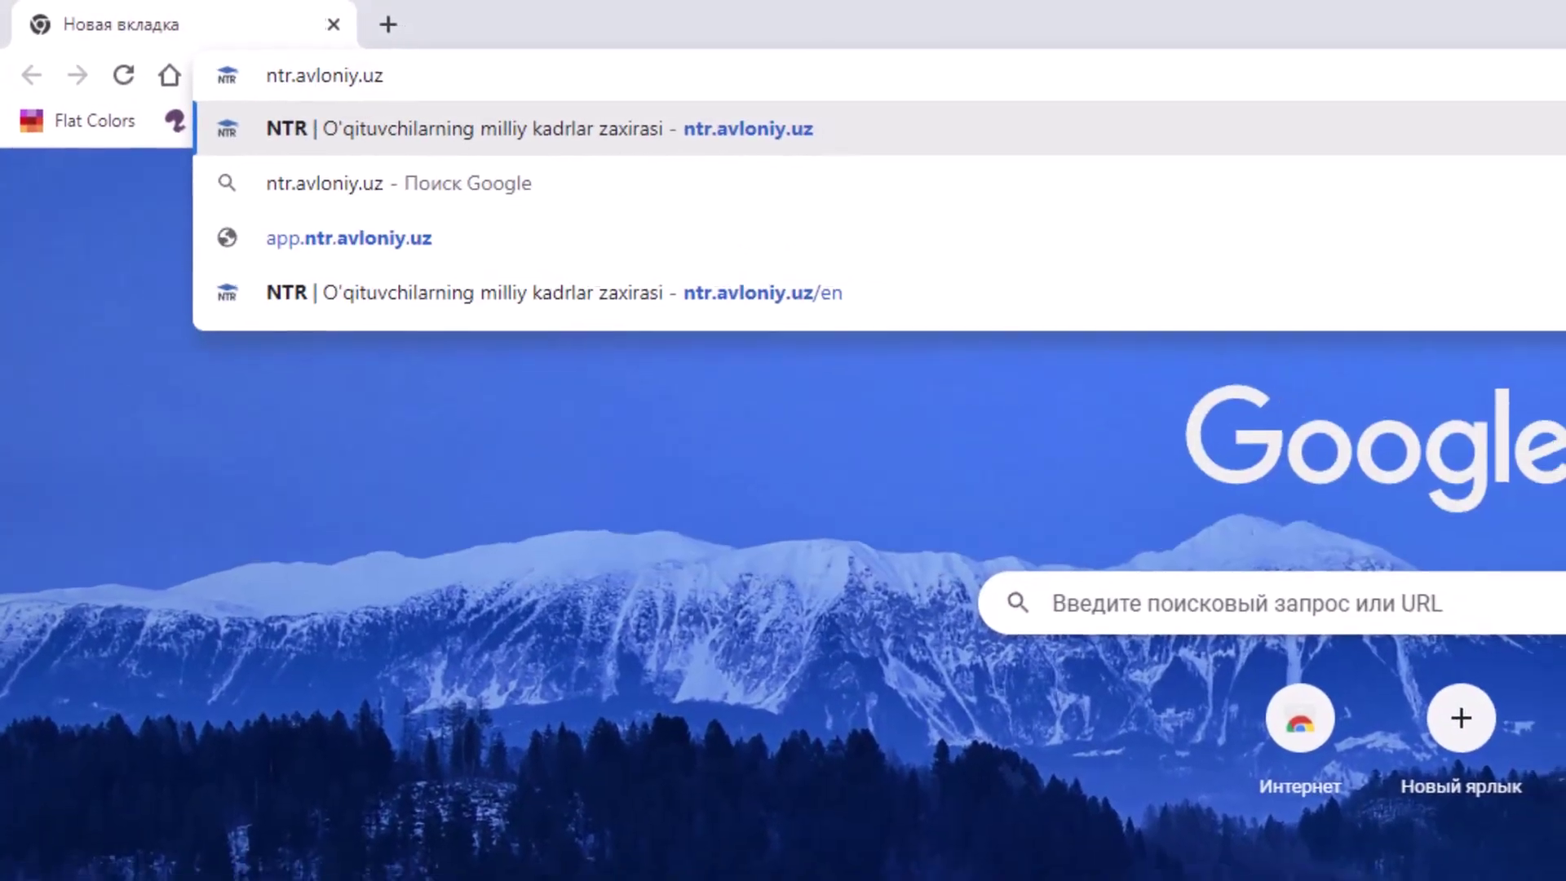
{"action": "key", "text": "Return"}
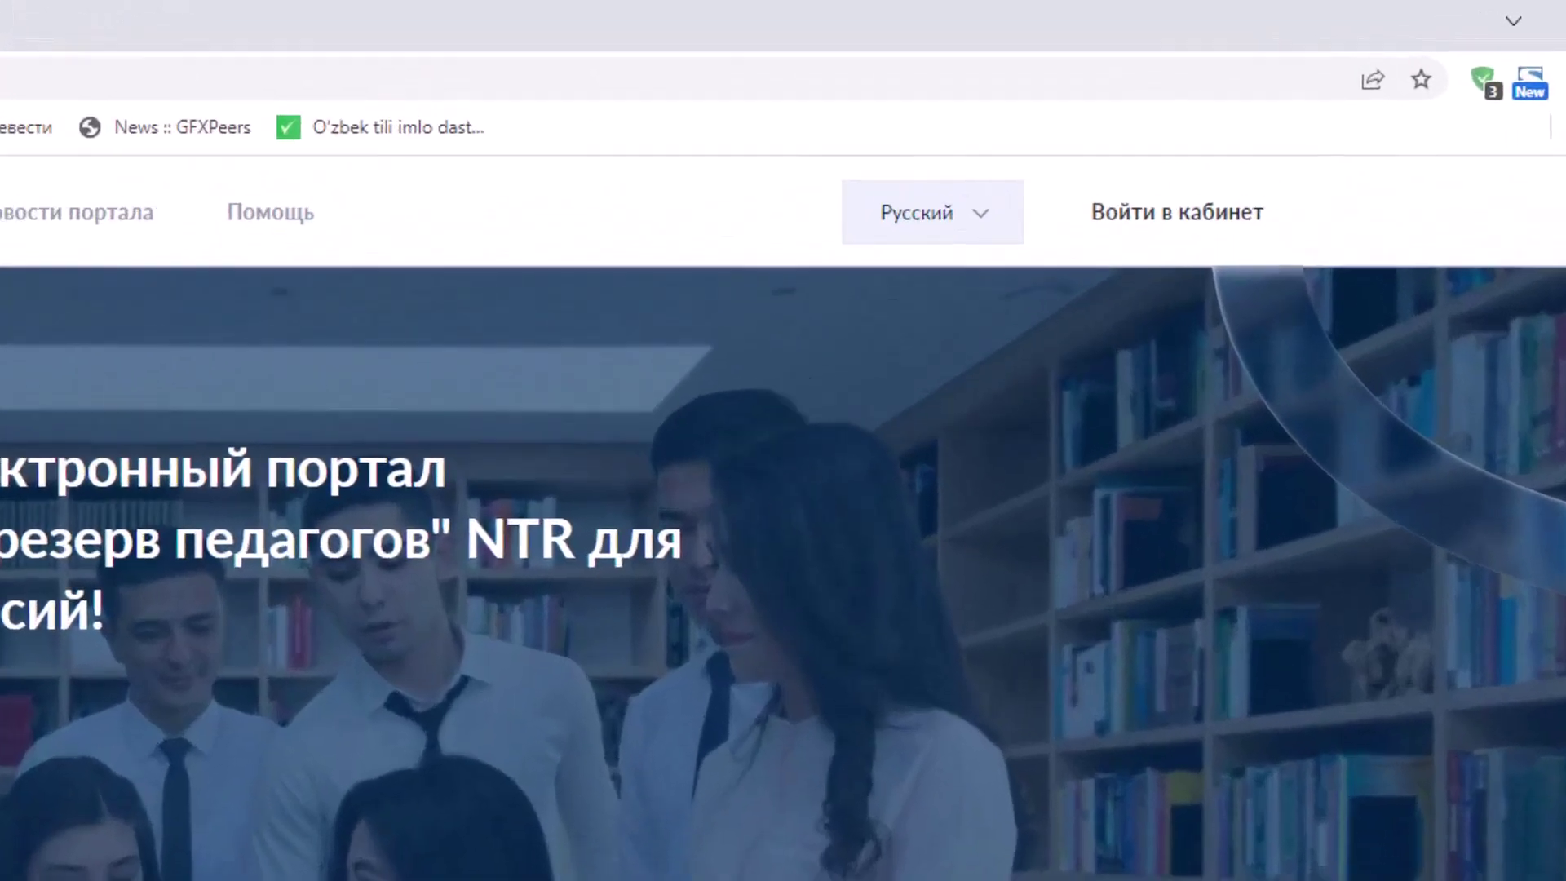
Switch the portal language to O'zbekcha and open the Kabinetga kirish sign-in page.
{"action": "left_click", "coordinate": [1121, 115]}
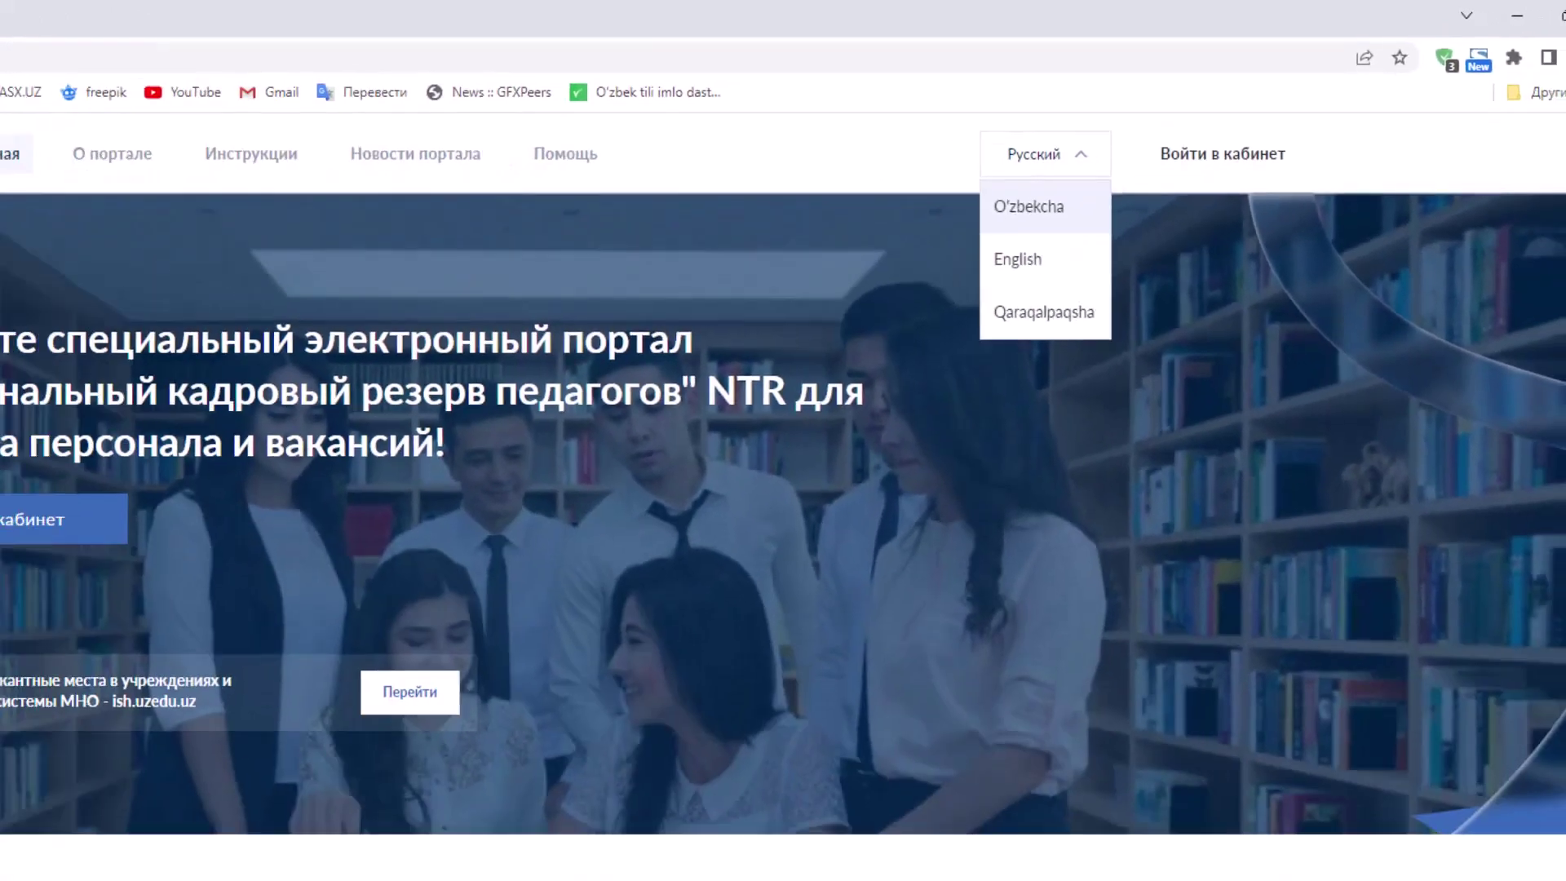
{"action": "left_click", "coordinate": [877, 306]}
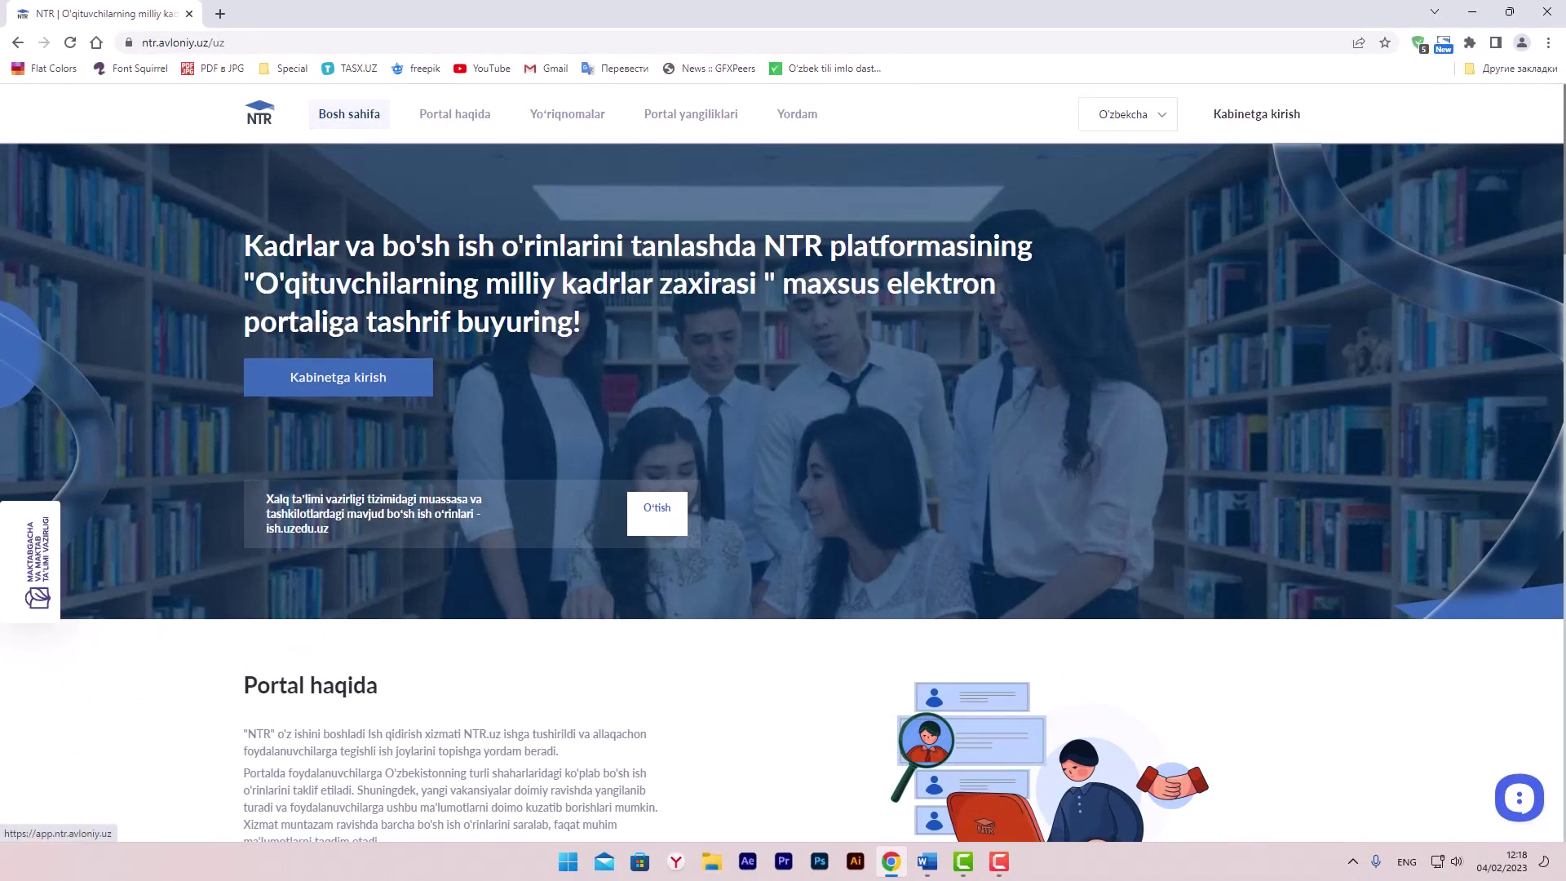
{"action": "left_click", "coordinate": [338, 377]}
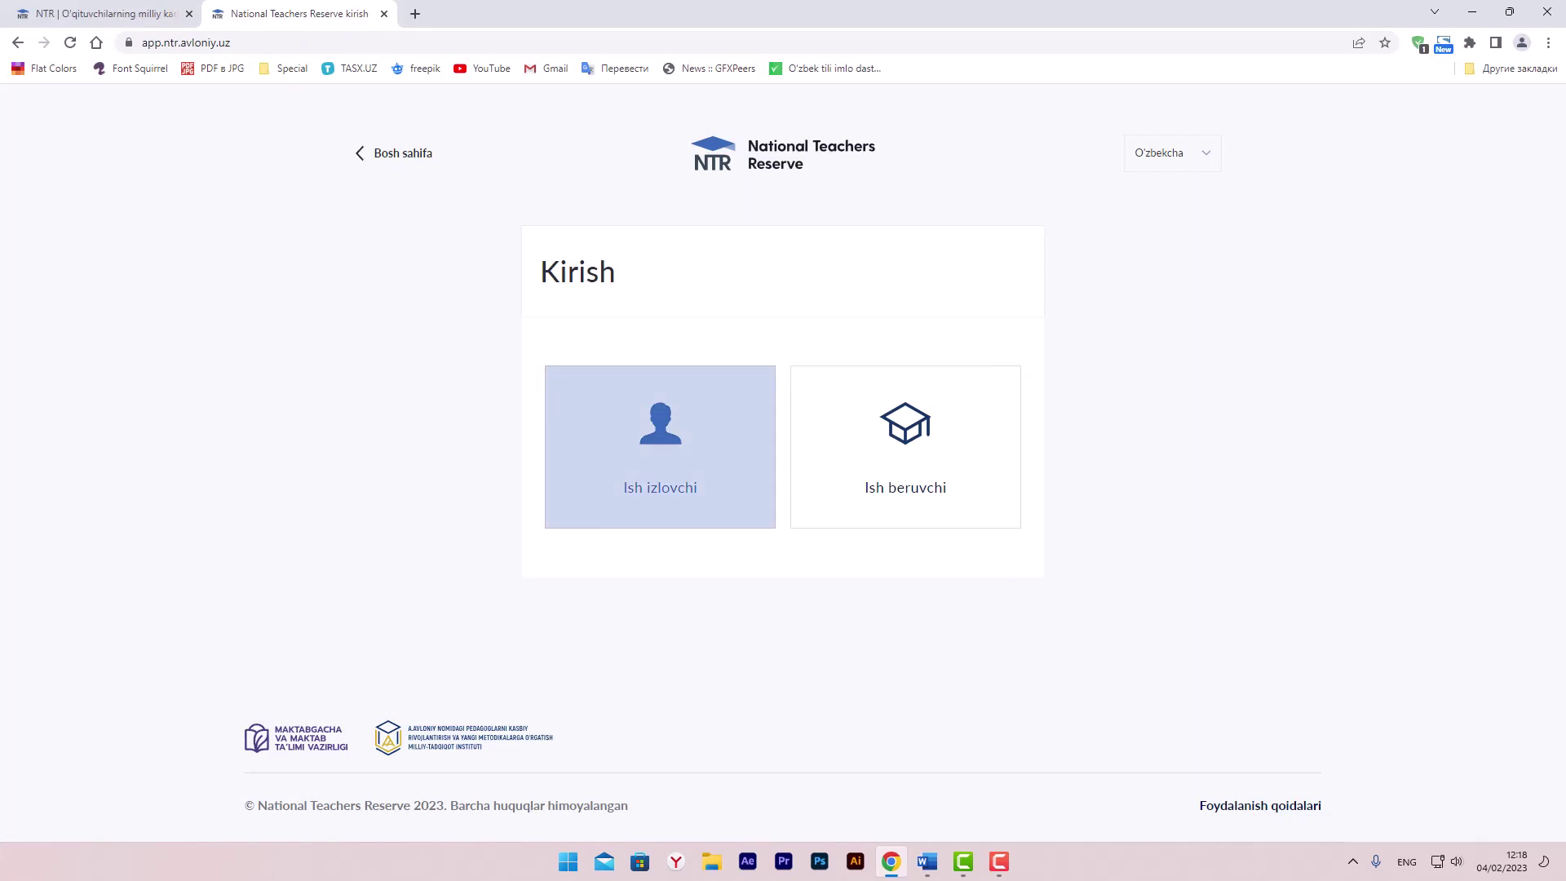
Choose the Ish izlovchi role and go to Ro'yxatdan o'tish registration.
{"action": "left_click", "coordinate": [660, 446]}
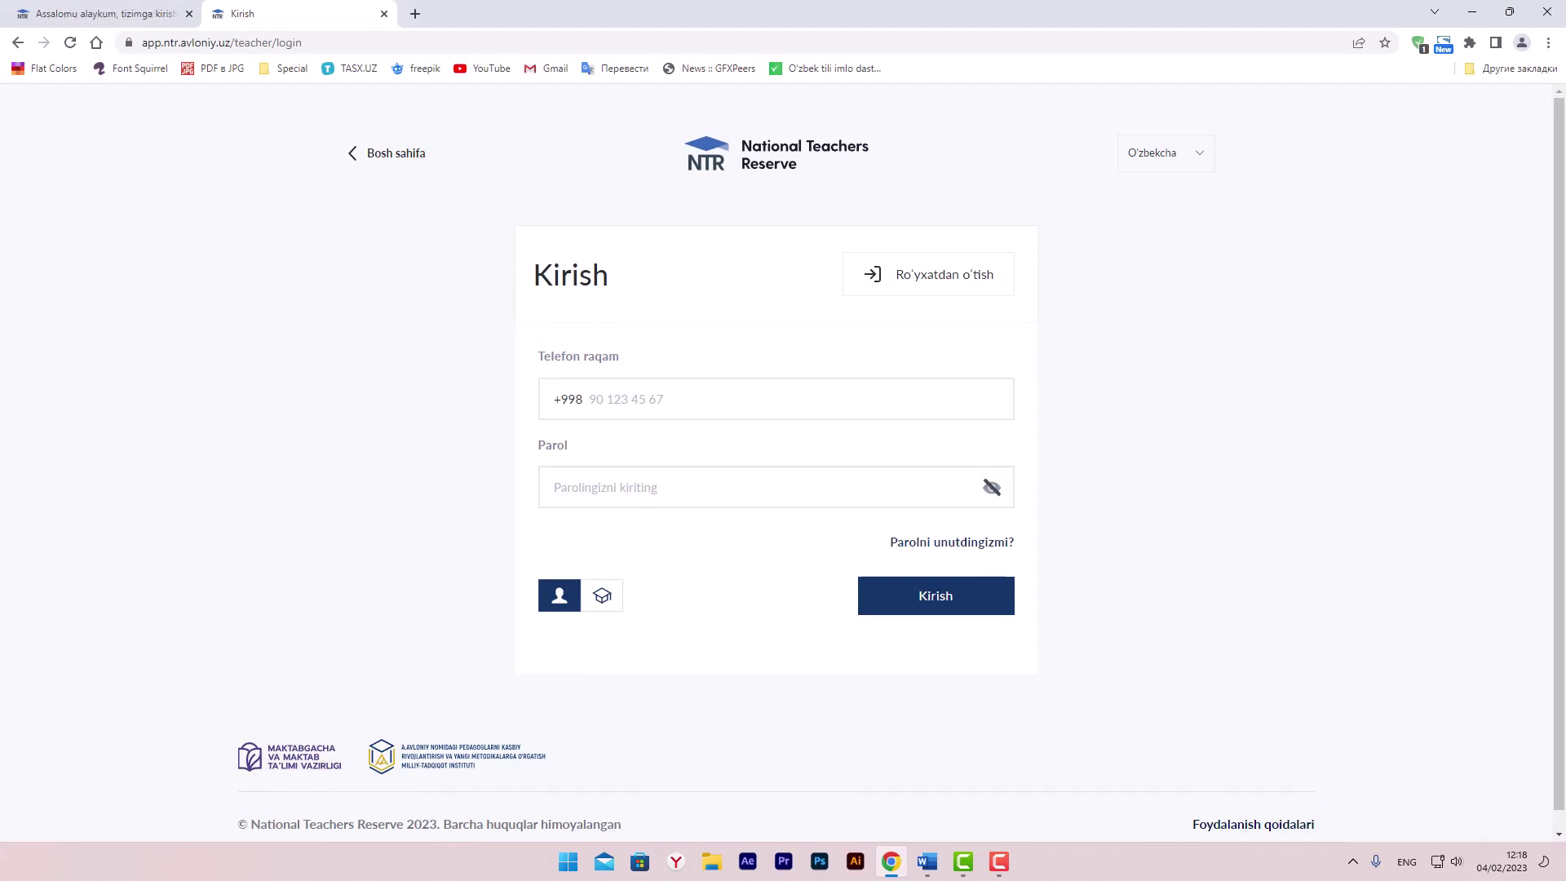
{"action": "left_click", "coordinate": [928, 274]}
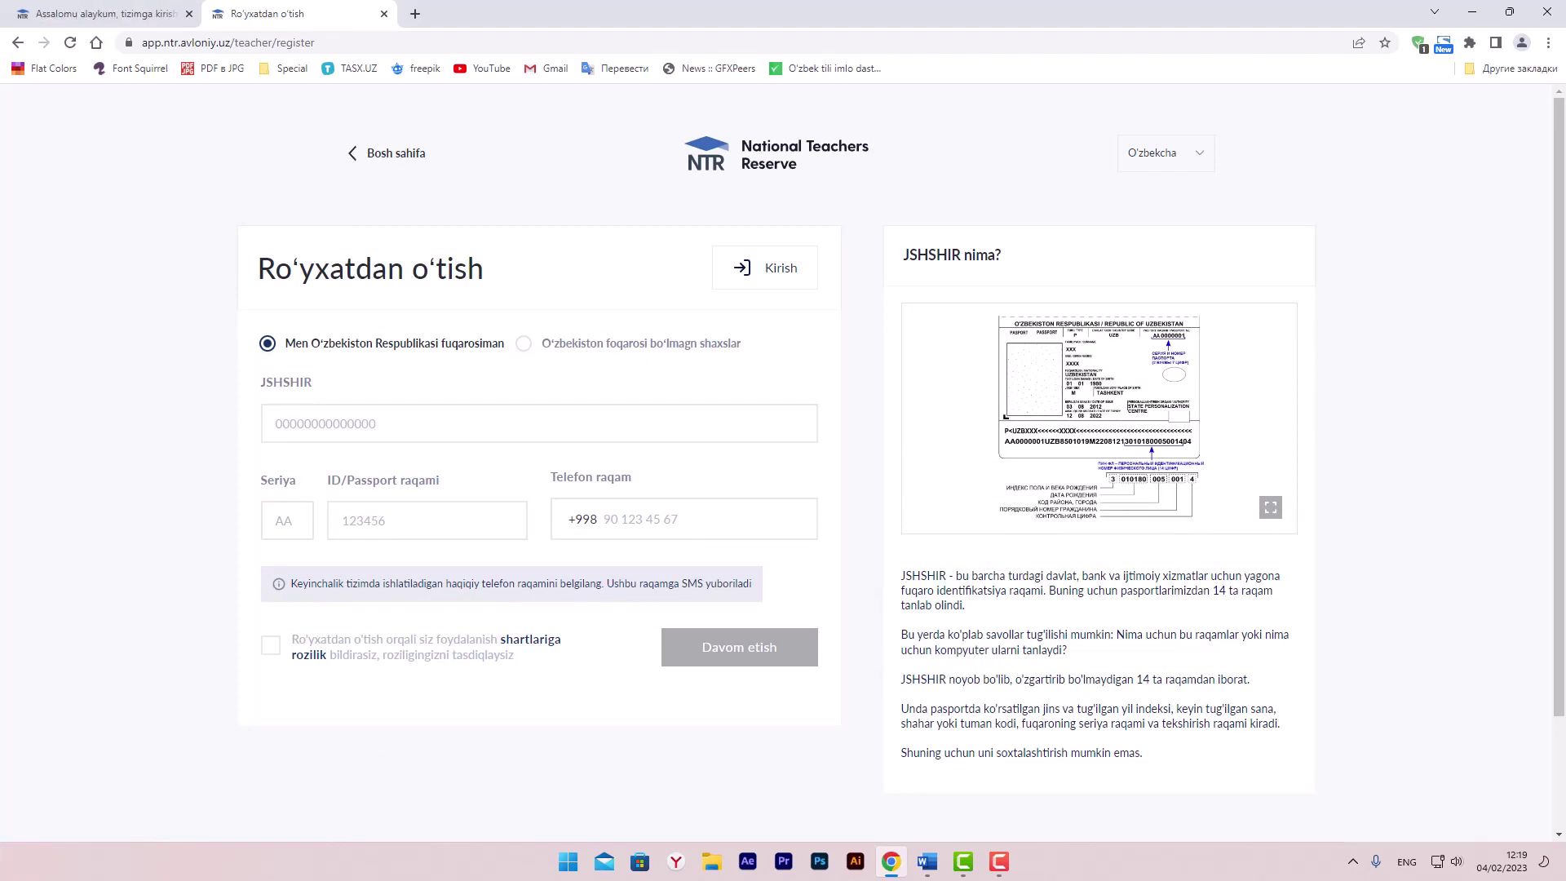
{"action": "left_click", "coordinate": [524, 343]}
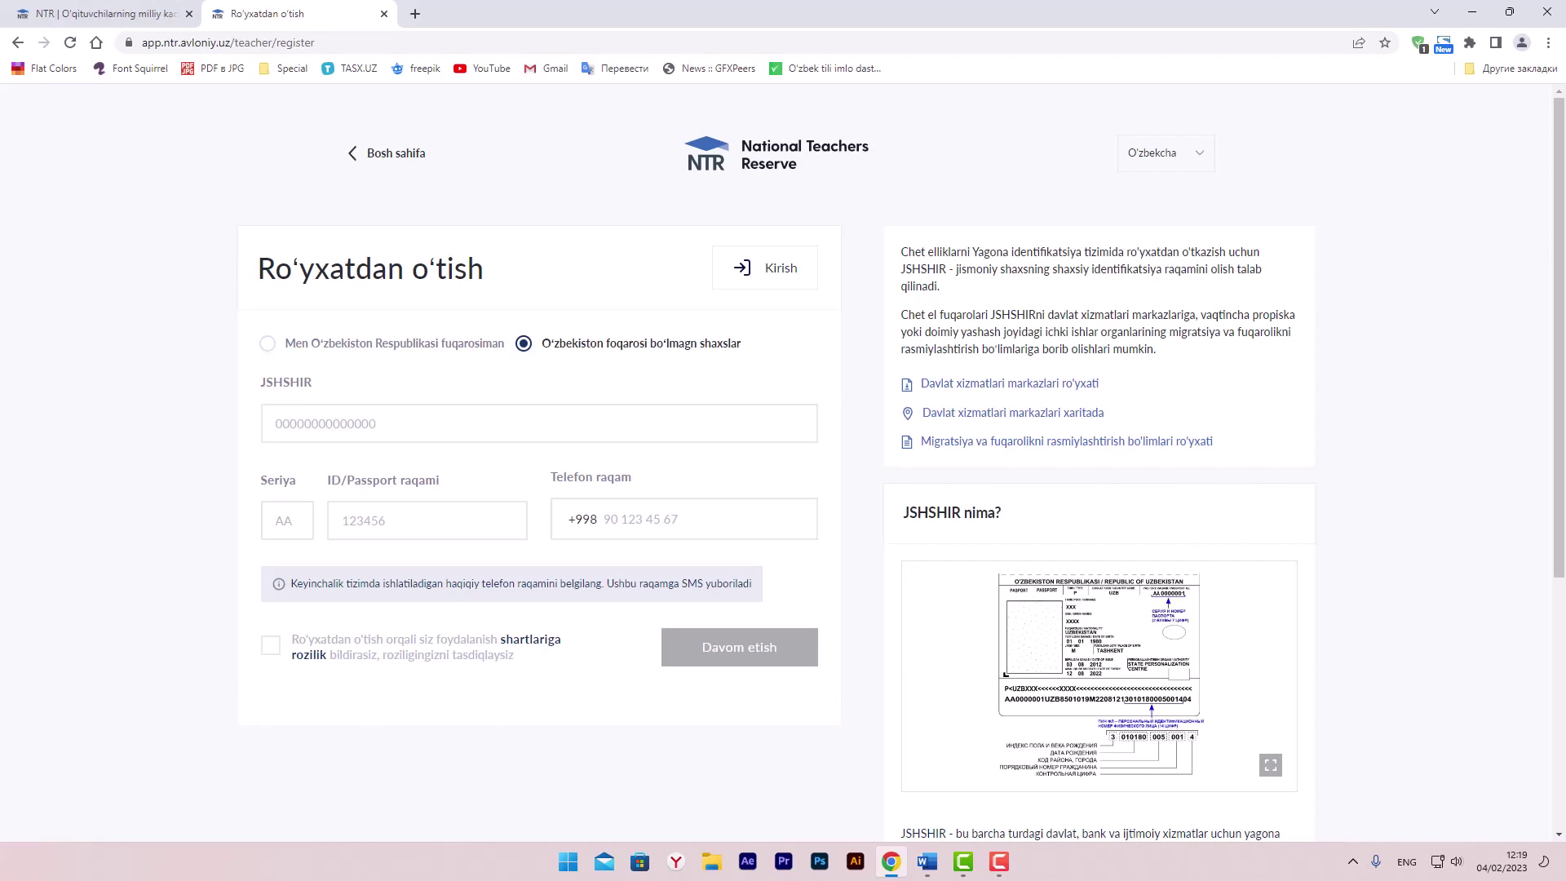
{"action": "left_click", "coordinate": [266, 342]}
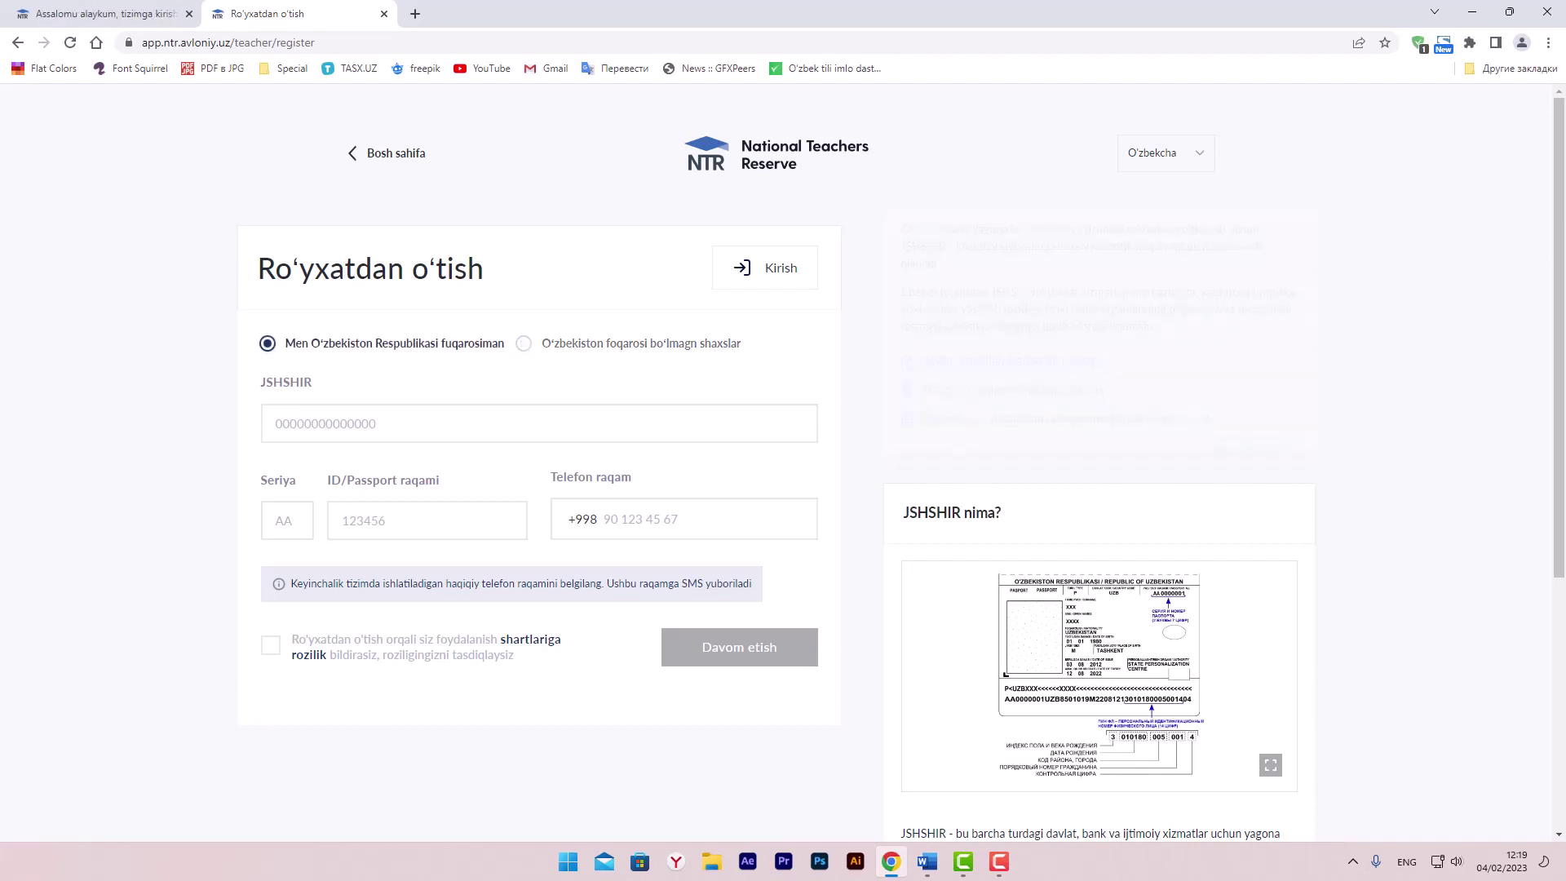
{"action": "left_click", "coordinate": [278, 424]}
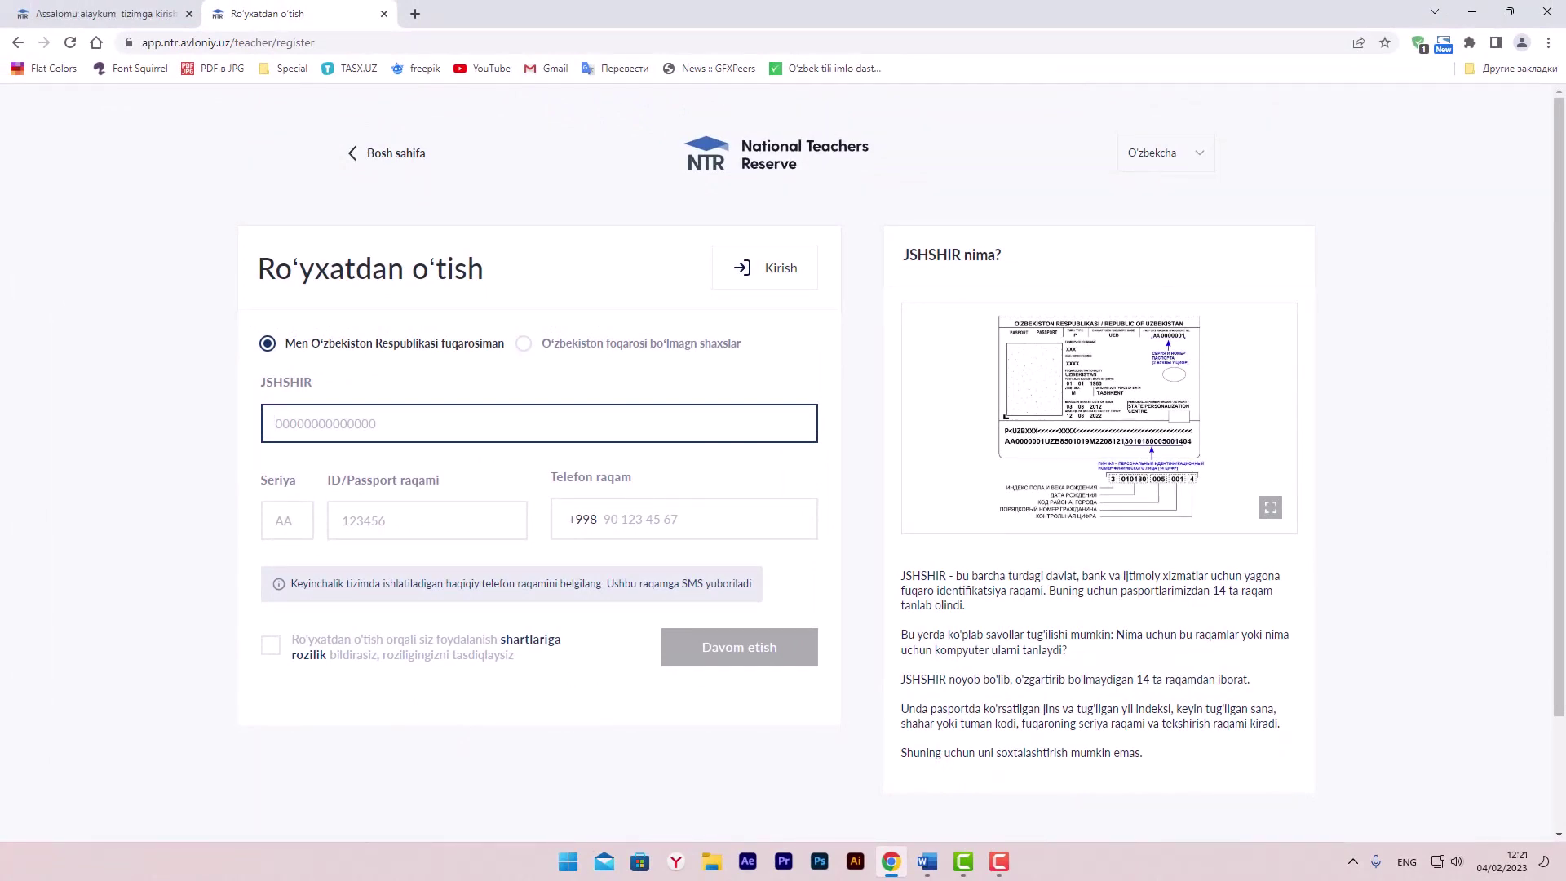
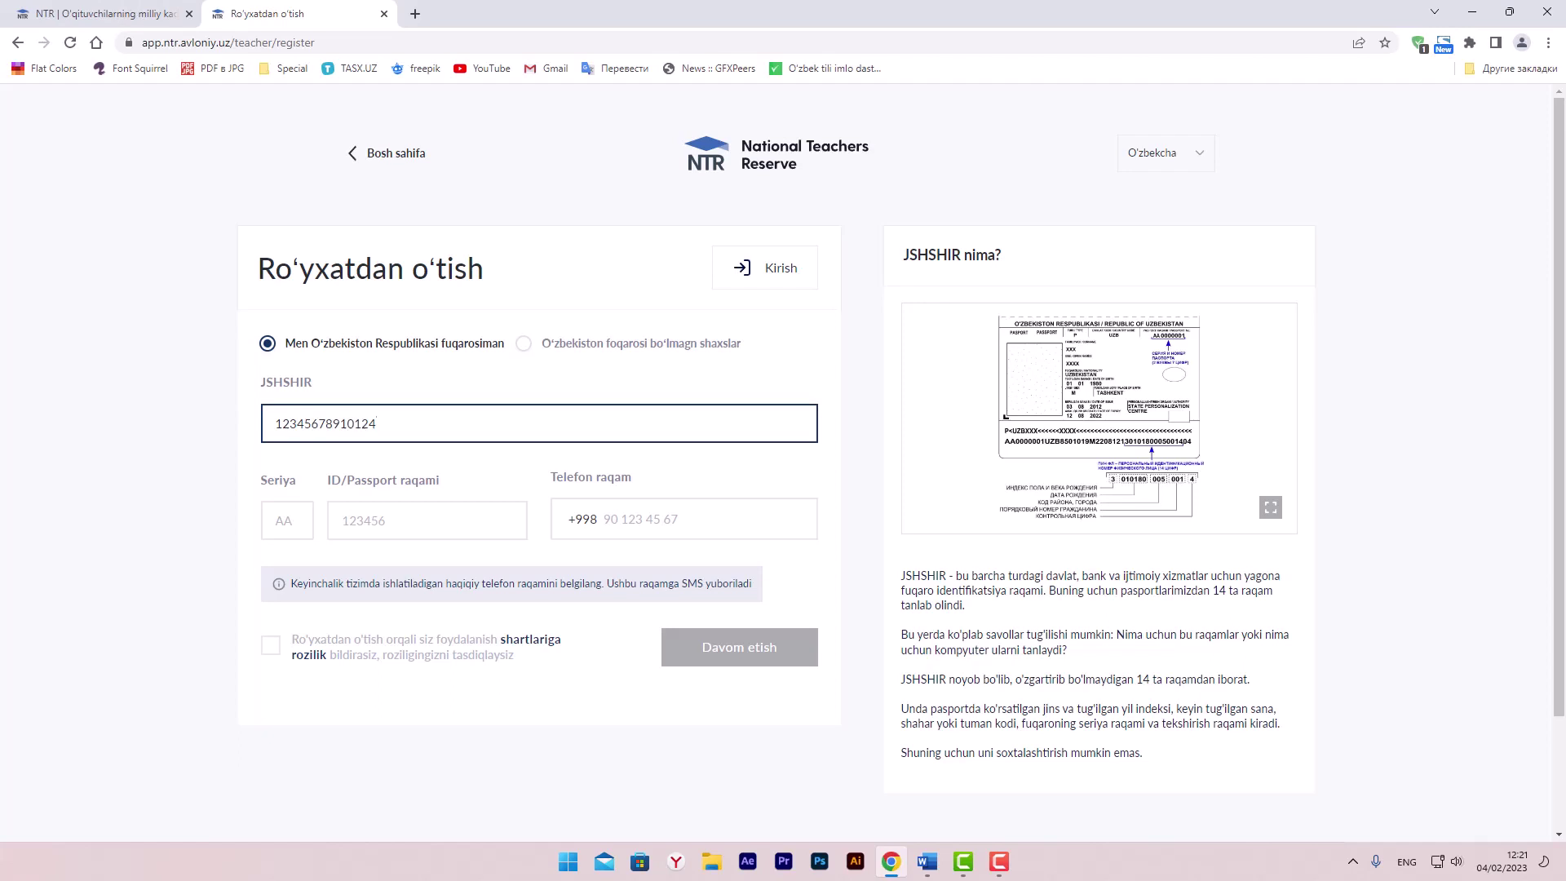
Enter the JSHSHIR and the passport series and number.
{"action": "left_click", "coordinate": [285, 520]}
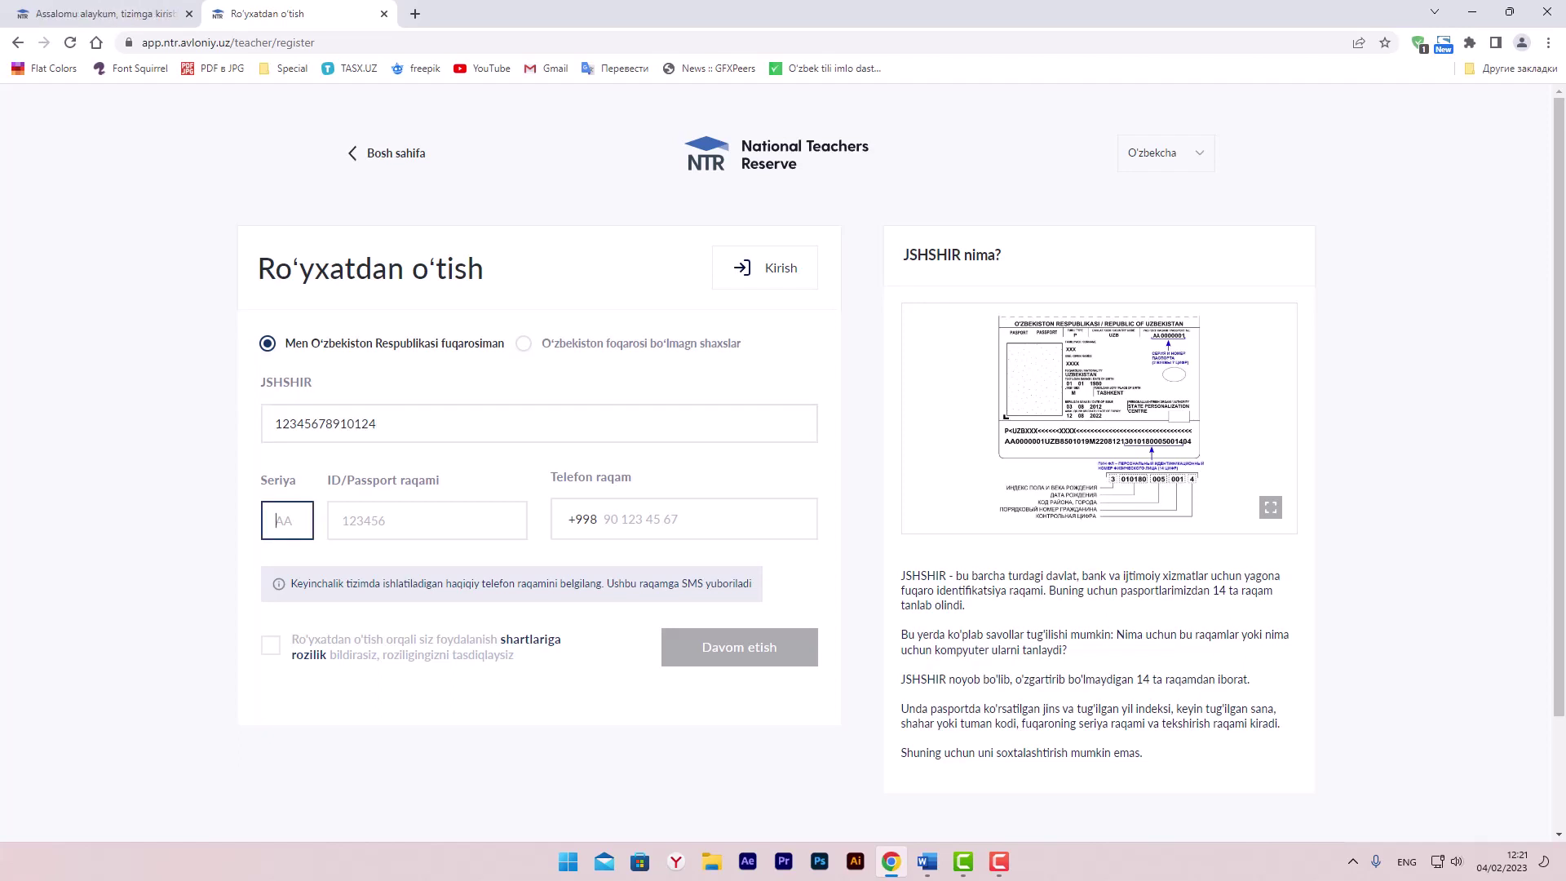
{"action": "type", "text": "AB"}
{"action": "key", "text": "Tab"}
{"action": "type", "text": "12"}
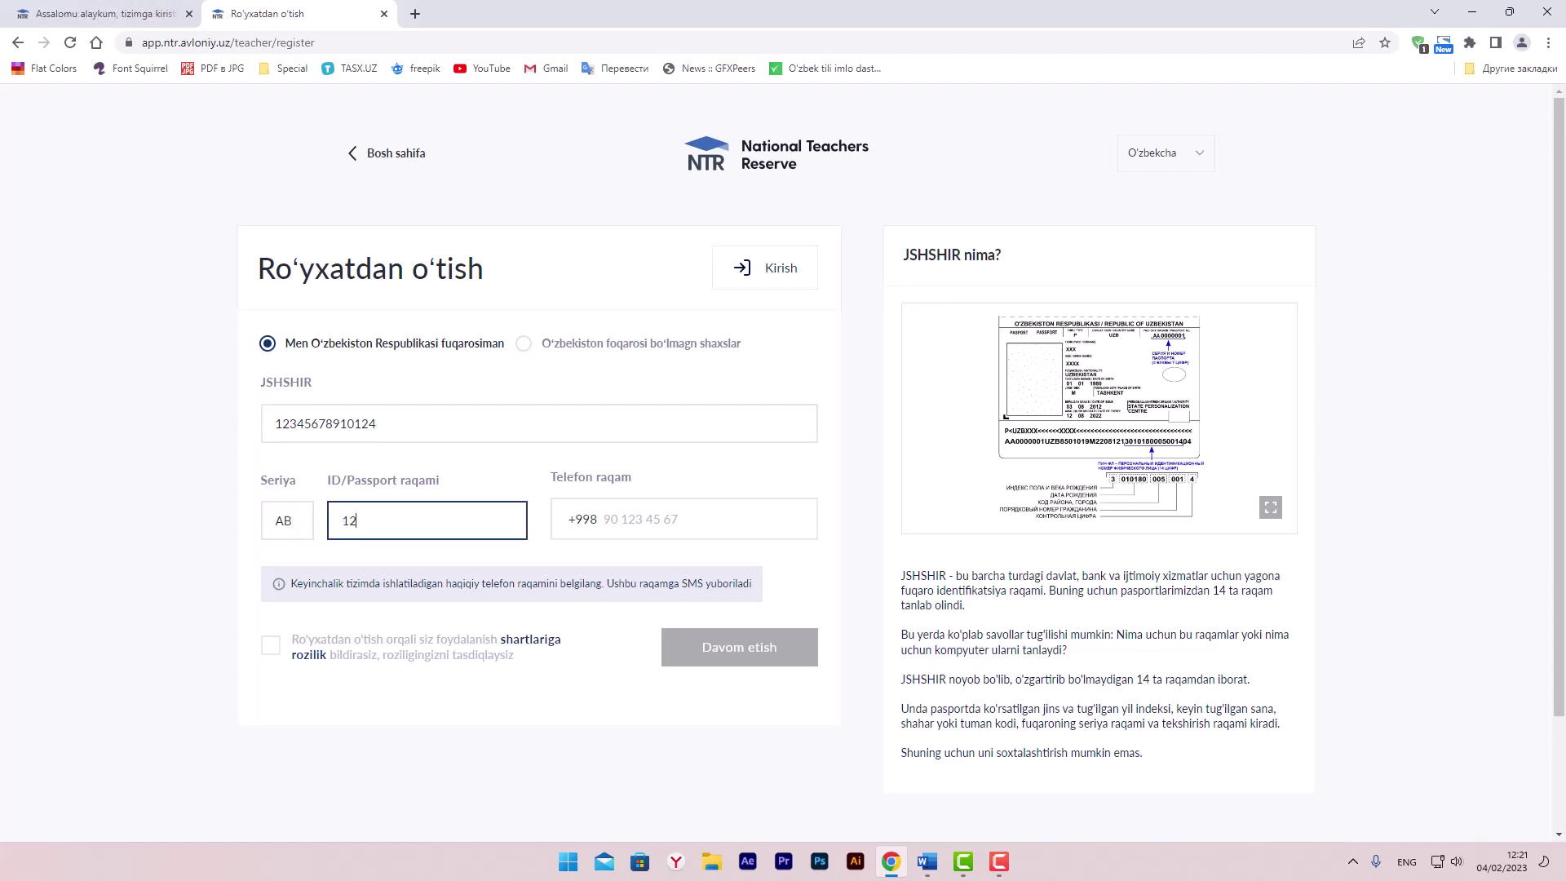
{"action": "type", "text": "34567"}
Enter the phone number, accept the terms of use, and submit the details.
{"action": "left_click", "coordinate": [640, 519]}
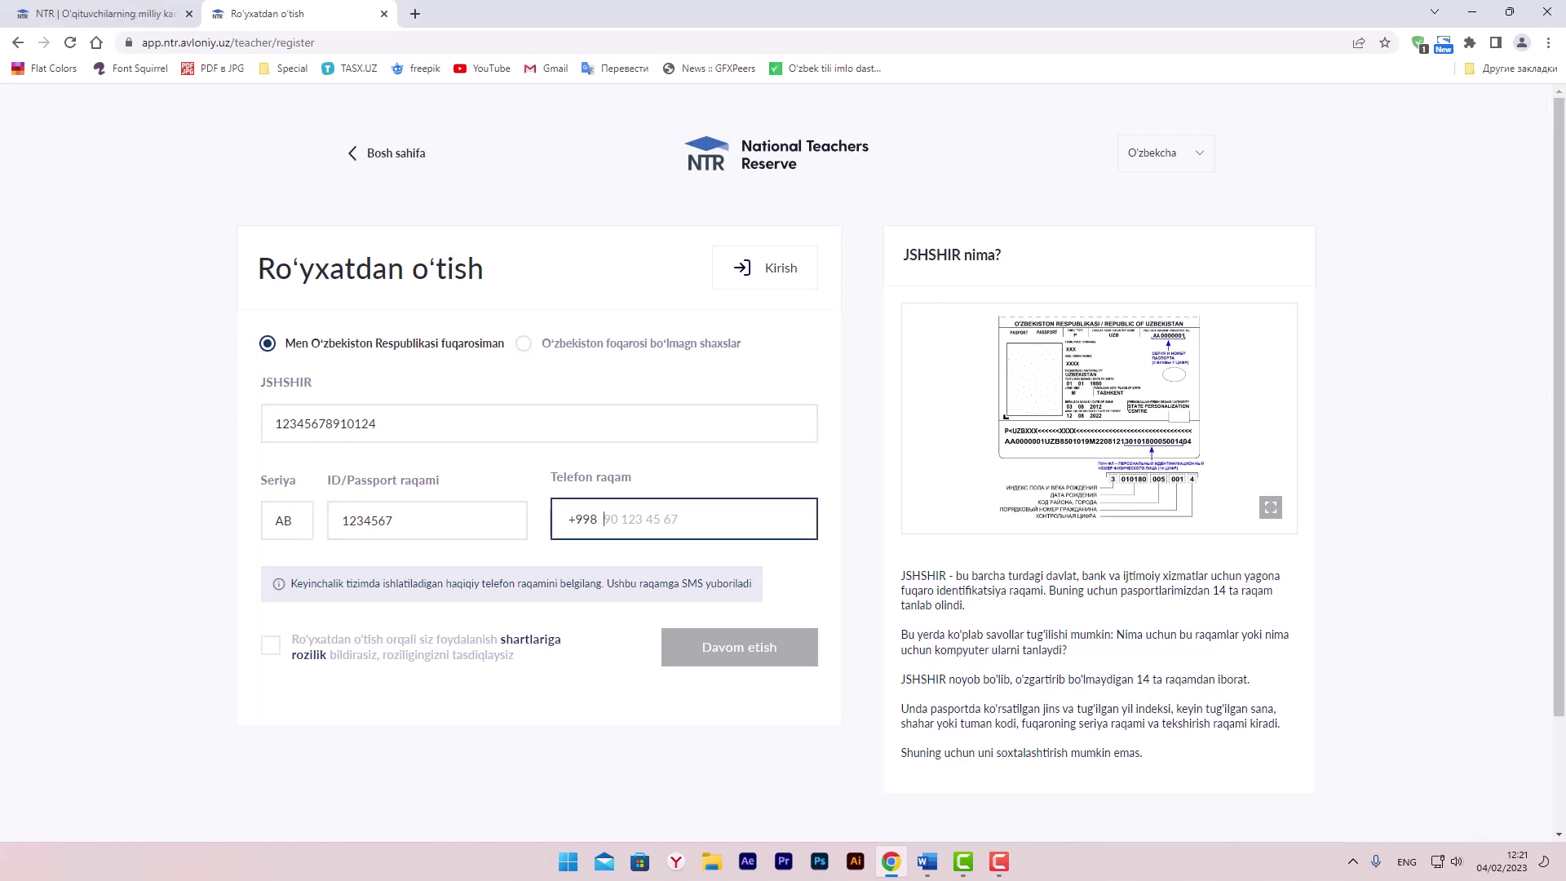
{"action": "left_click", "coordinate": [270, 646]}
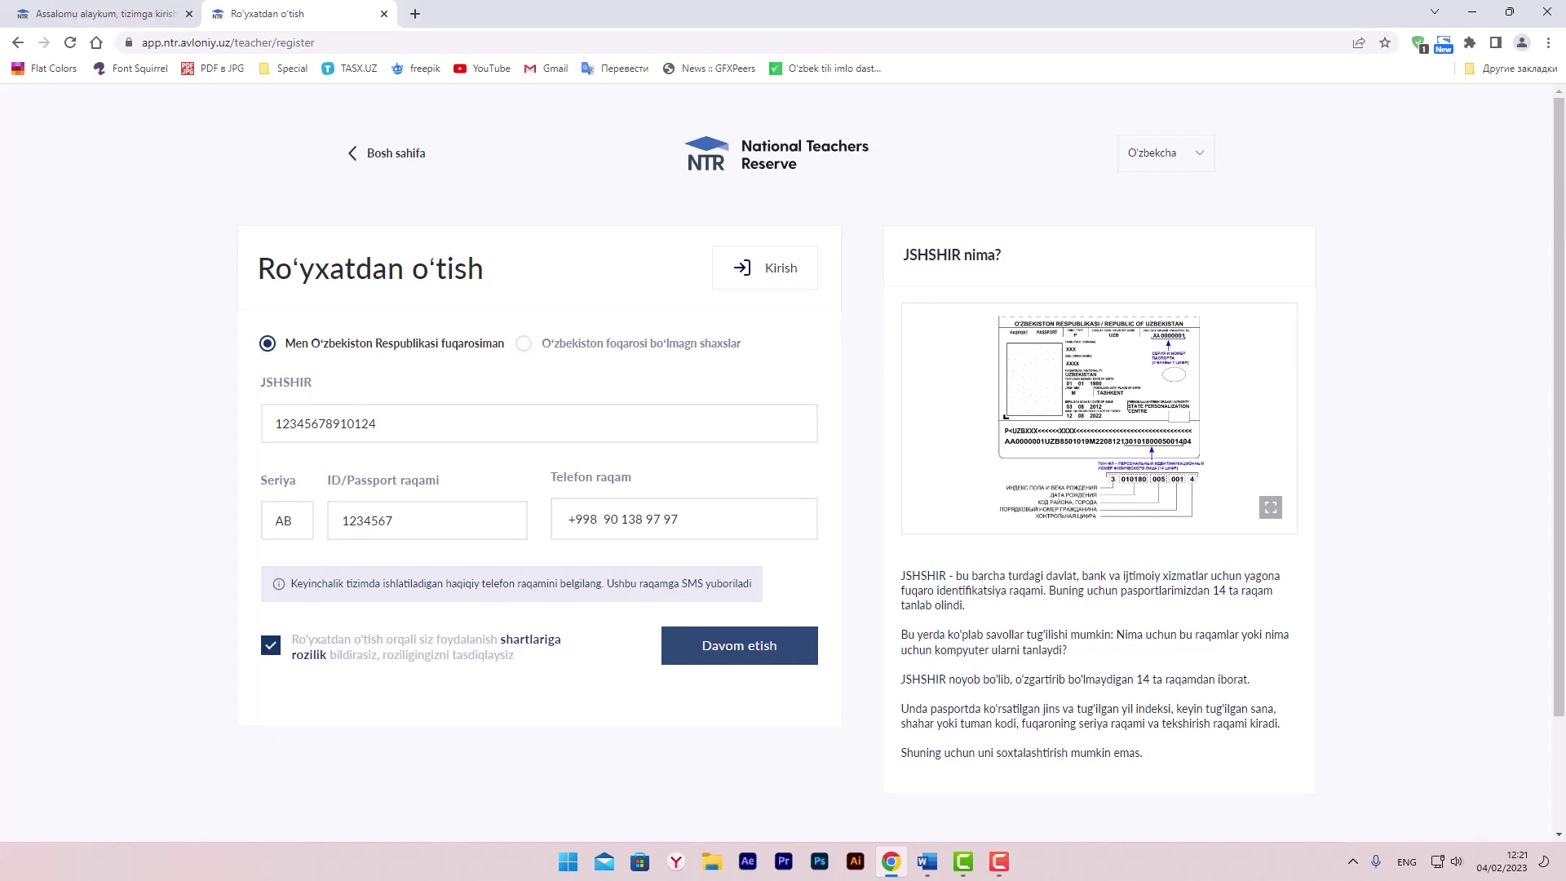
{"action": "key", "text": "Return"}
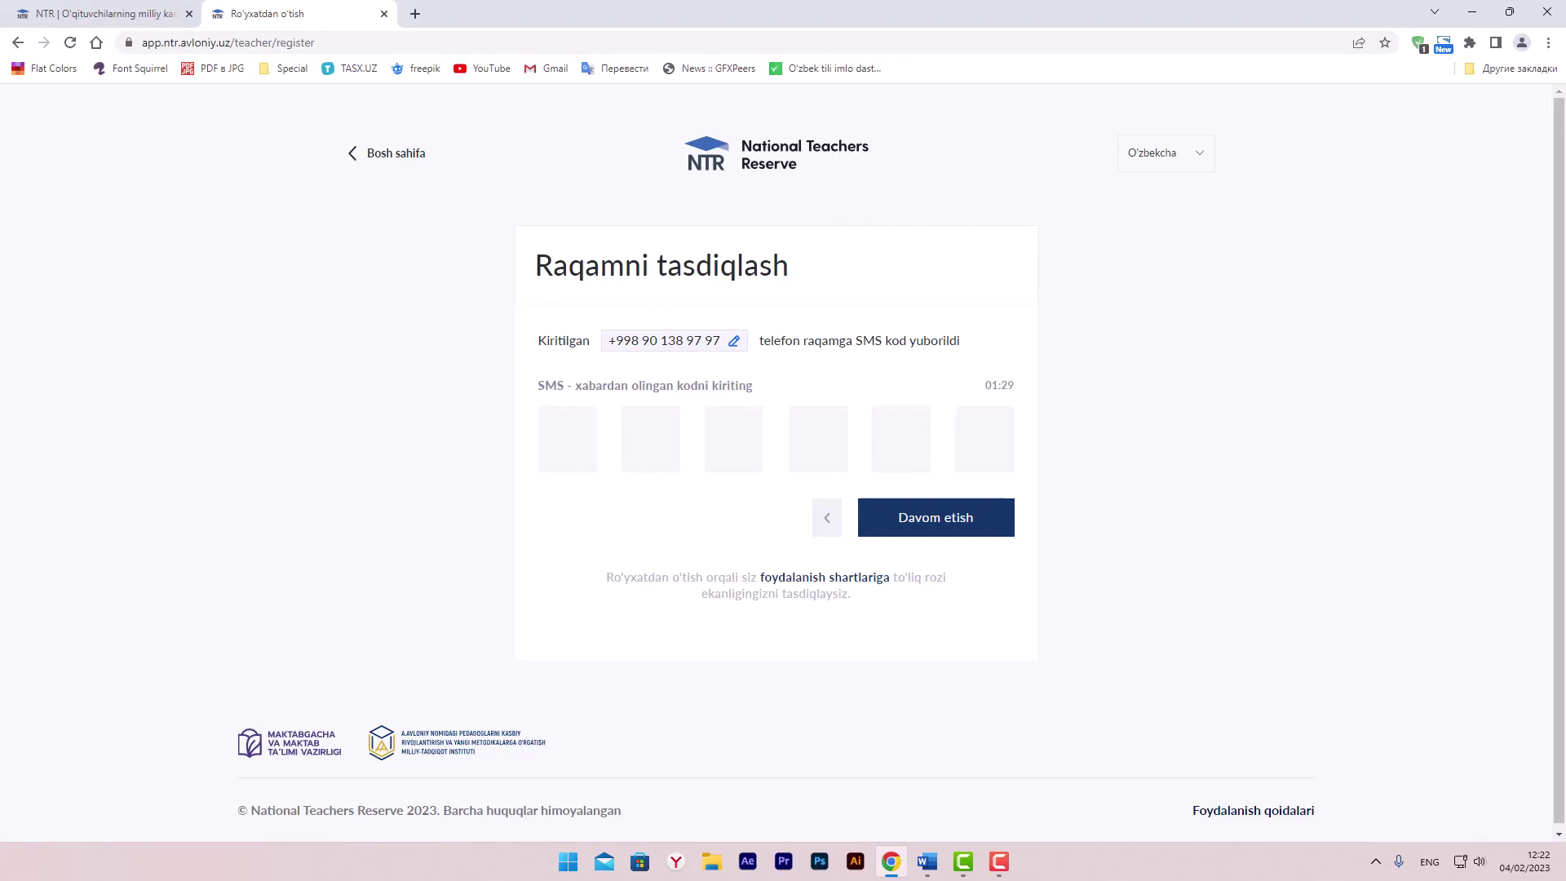
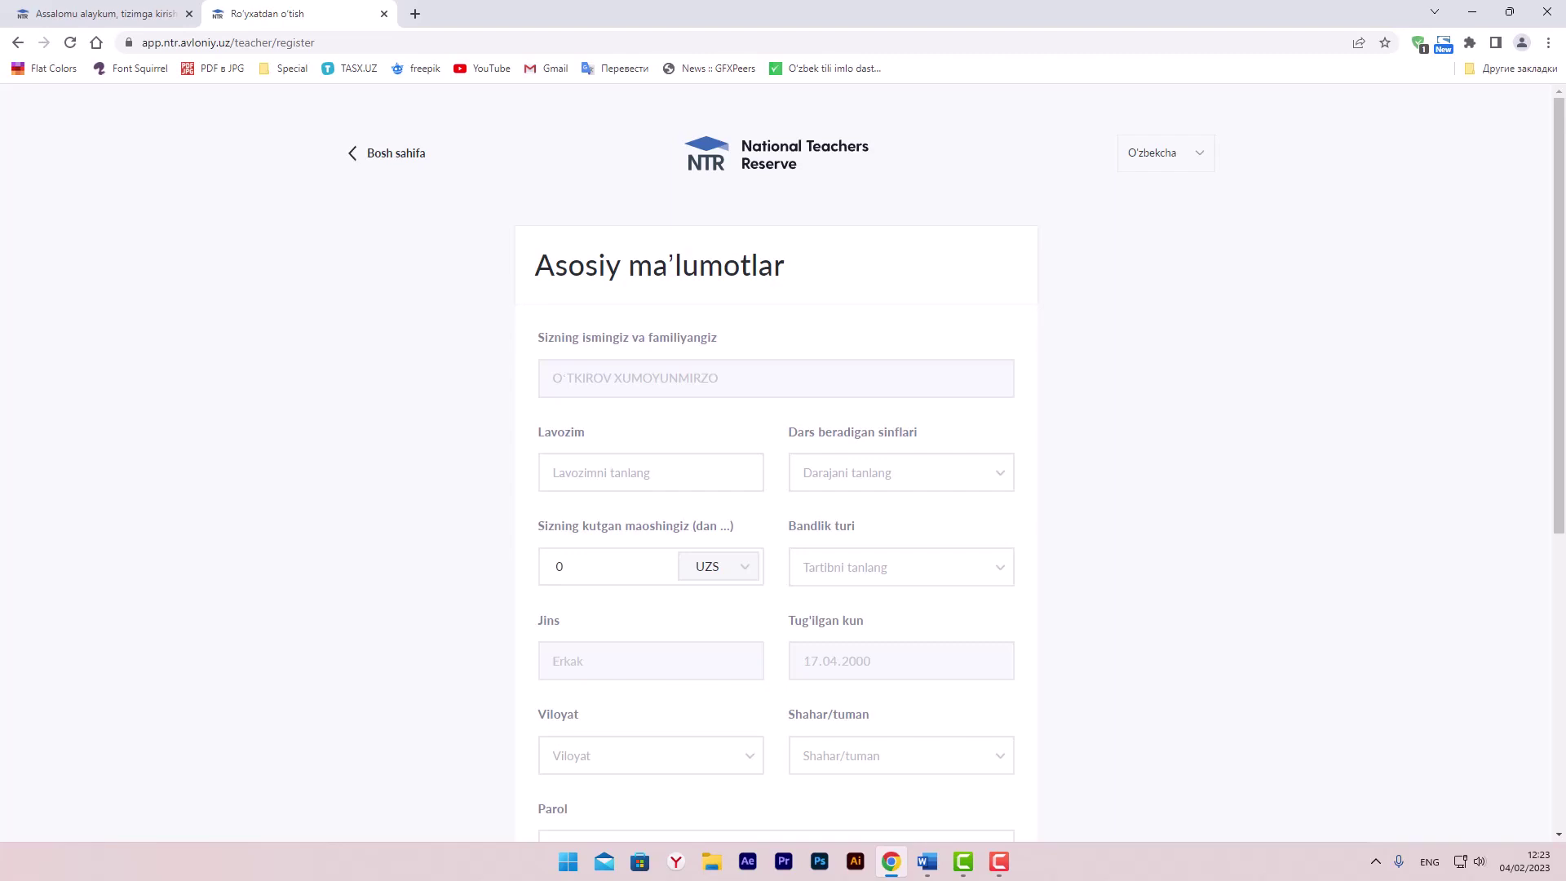
Set the position to Jismoniy tarbiya and grades taught to Ahamiyati yo'q.
{"action": "scroll", "coordinate": [783, 457], "scroll_direction": "down", "scroll_amount": 1}
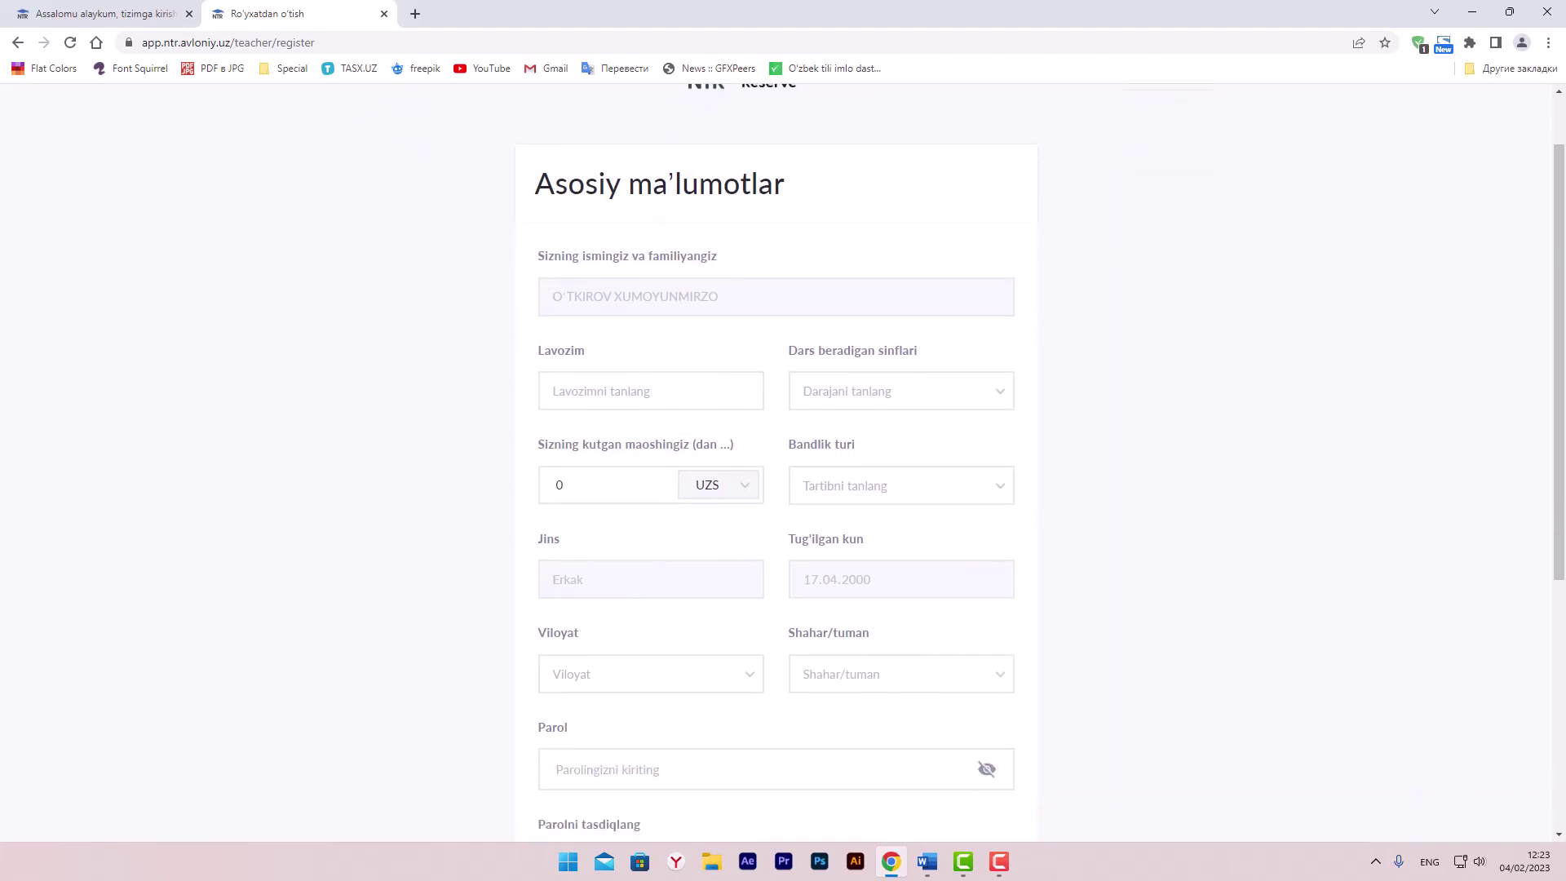
{"action": "left_click", "coordinate": [651, 391]}
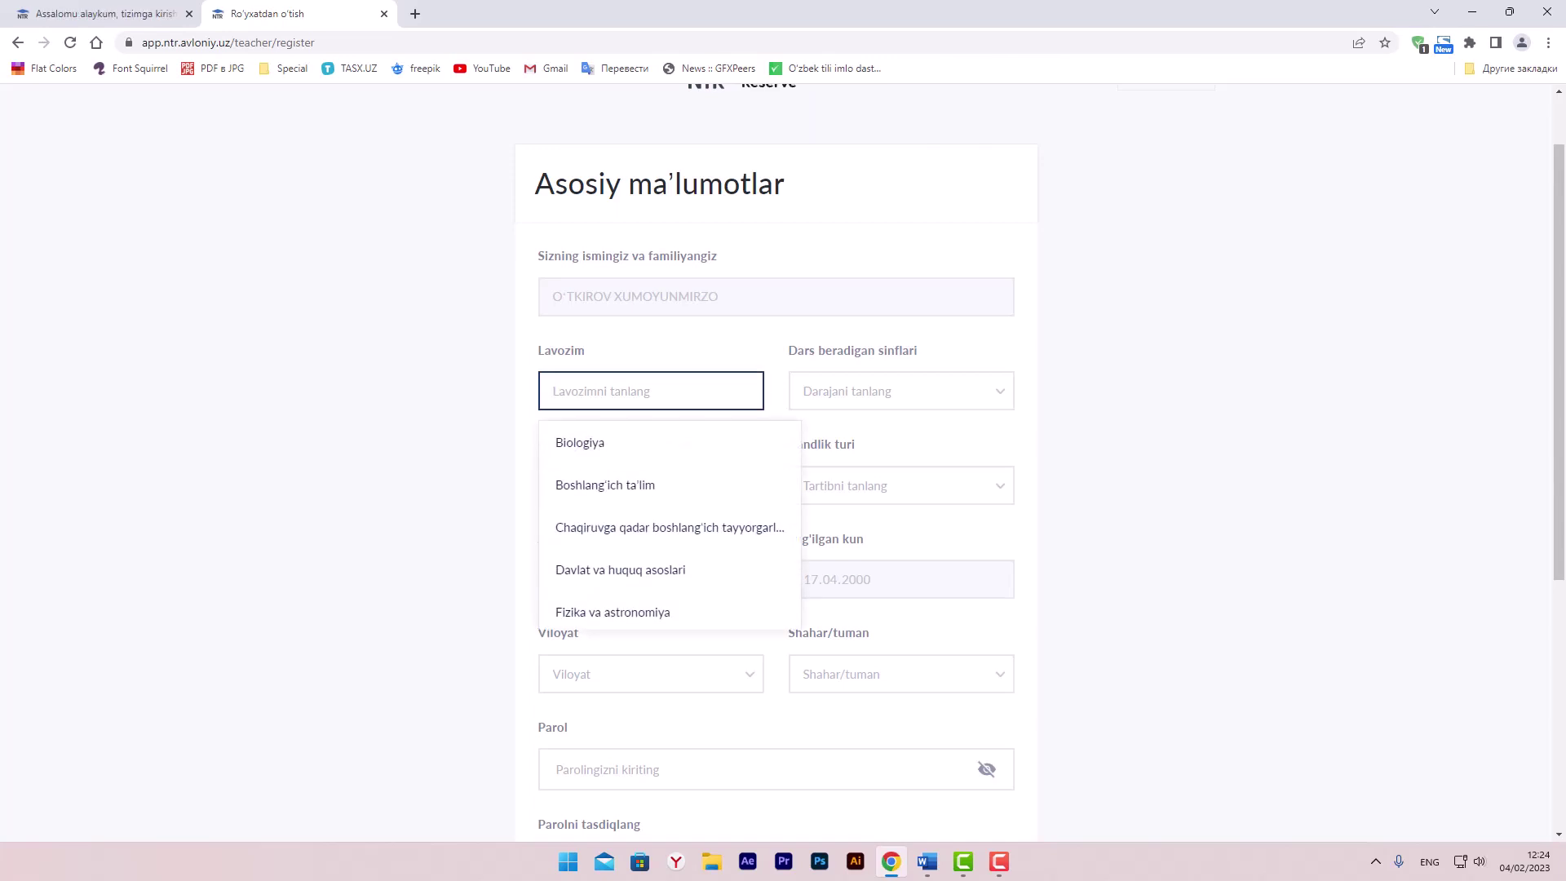
{"action": "key", "text": "Tab"}
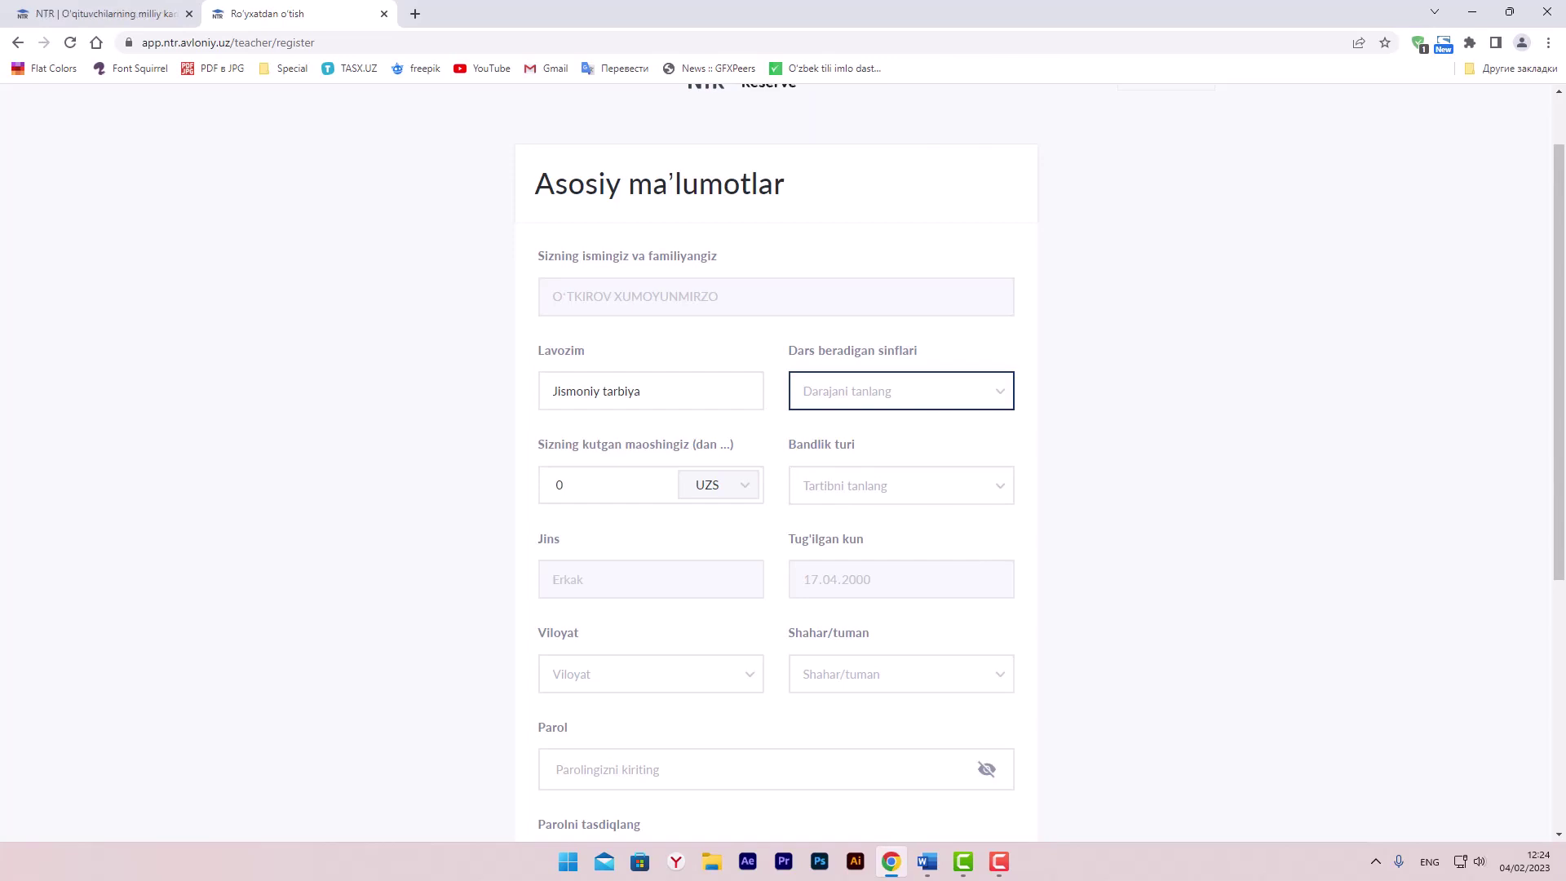
{"action": "key", "text": "Down"}
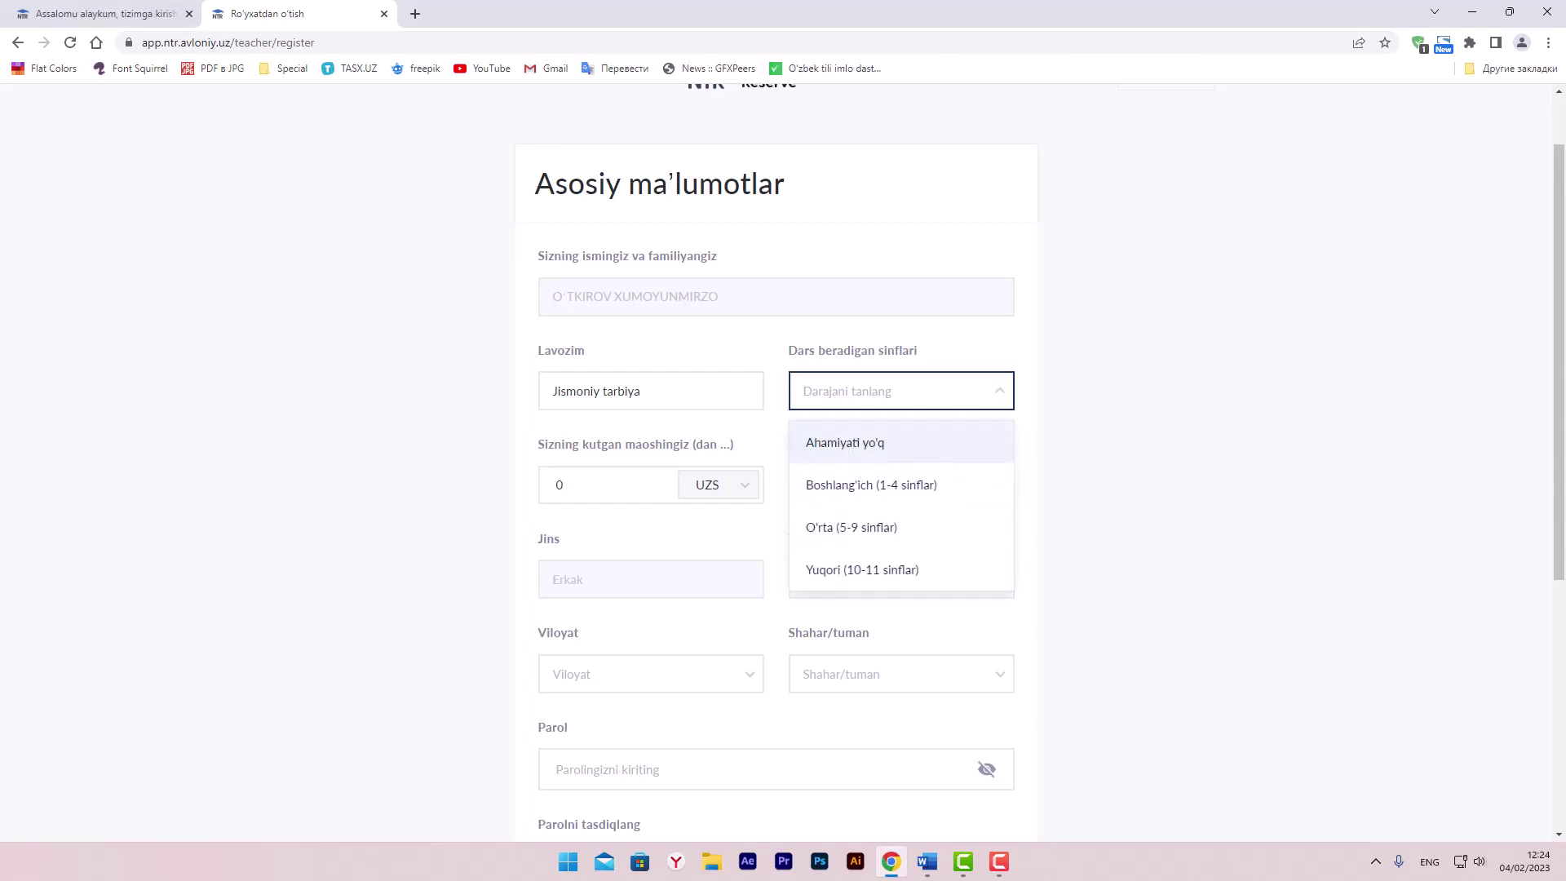
{"action": "key", "text": "Down"}
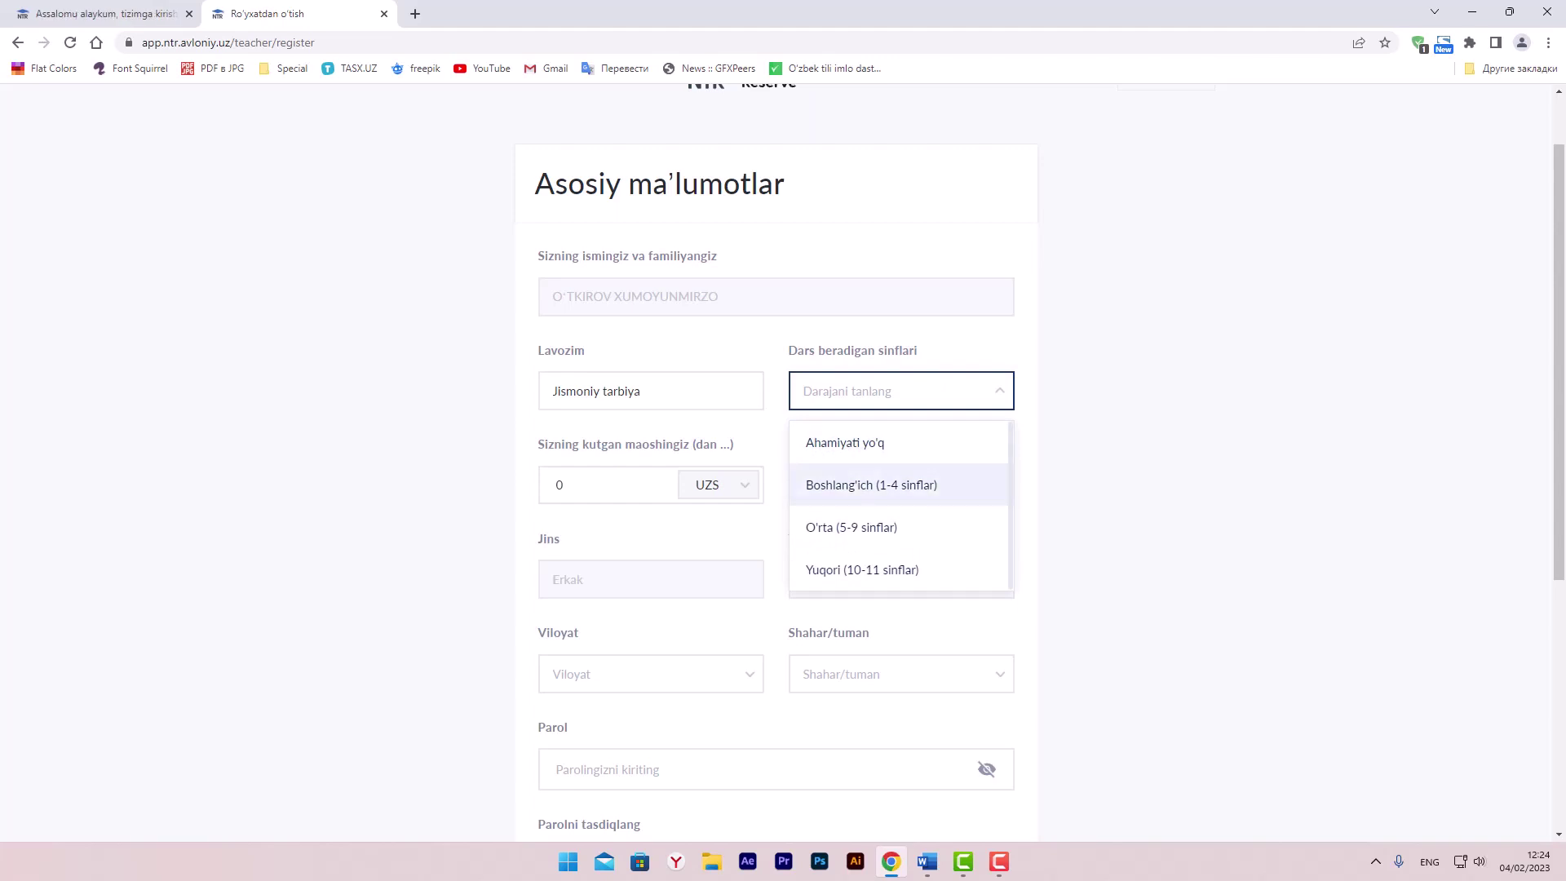
{"action": "key", "text": "Down"}
{"action": "key", "text": "Down"}
{"action": "key", "text": "Up"}
{"action": "key", "text": "Up"}
{"action": "key", "text": "Up"}
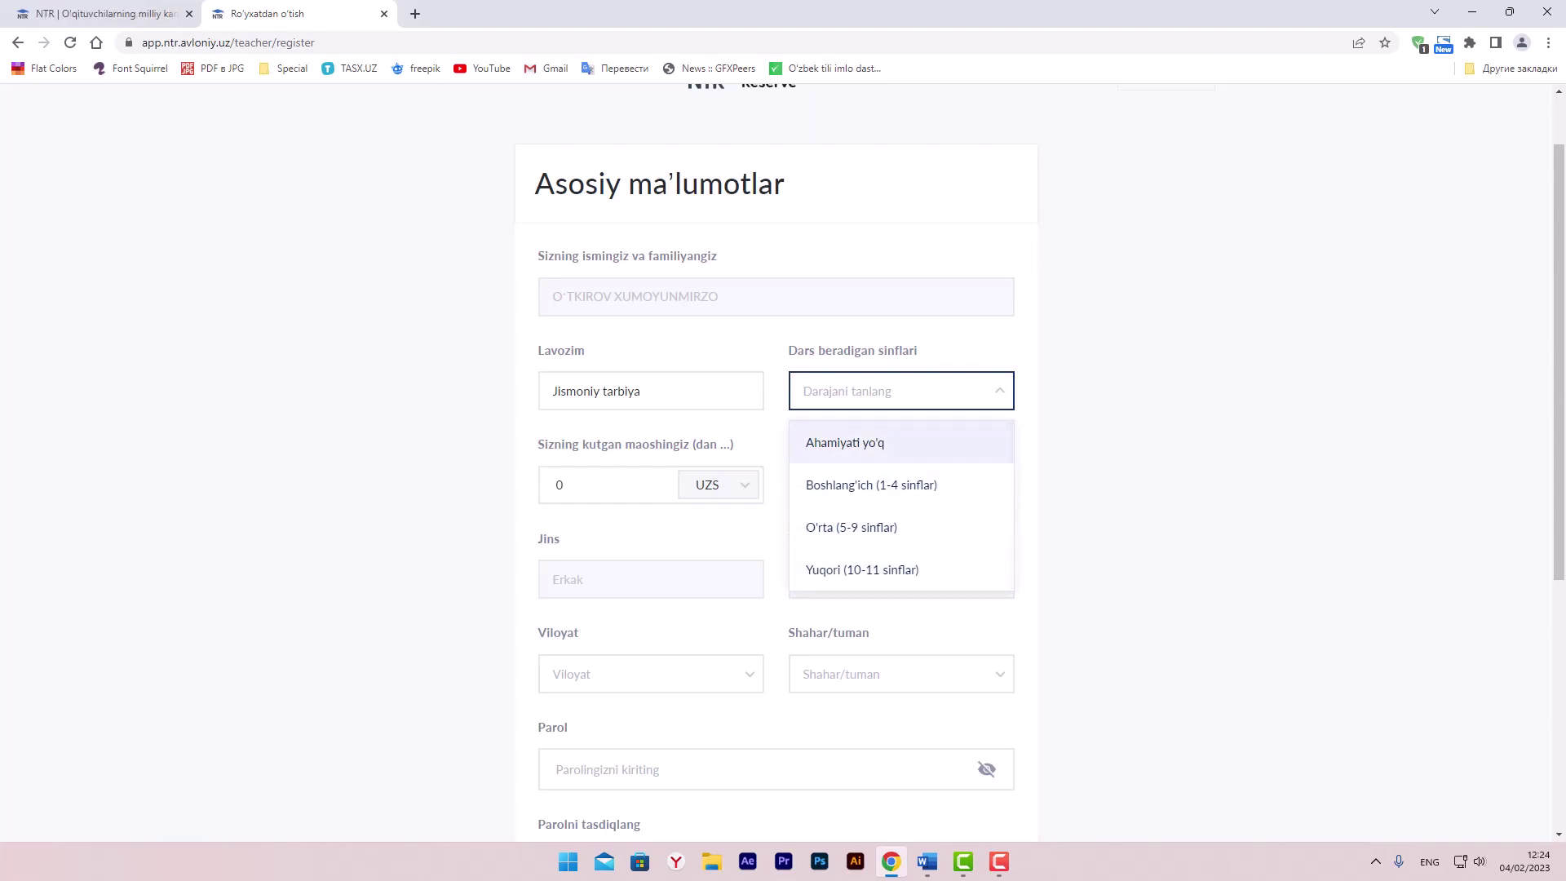
{"action": "key", "text": "Down"}
{"action": "key", "text": "Down"}
{"action": "key", "text": "Down"}
{"action": "key", "text": "Up"}
{"action": "key", "text": "Up"}
{"action": "key", "text": "Up"}
{"action": "key", "text": "Return"}
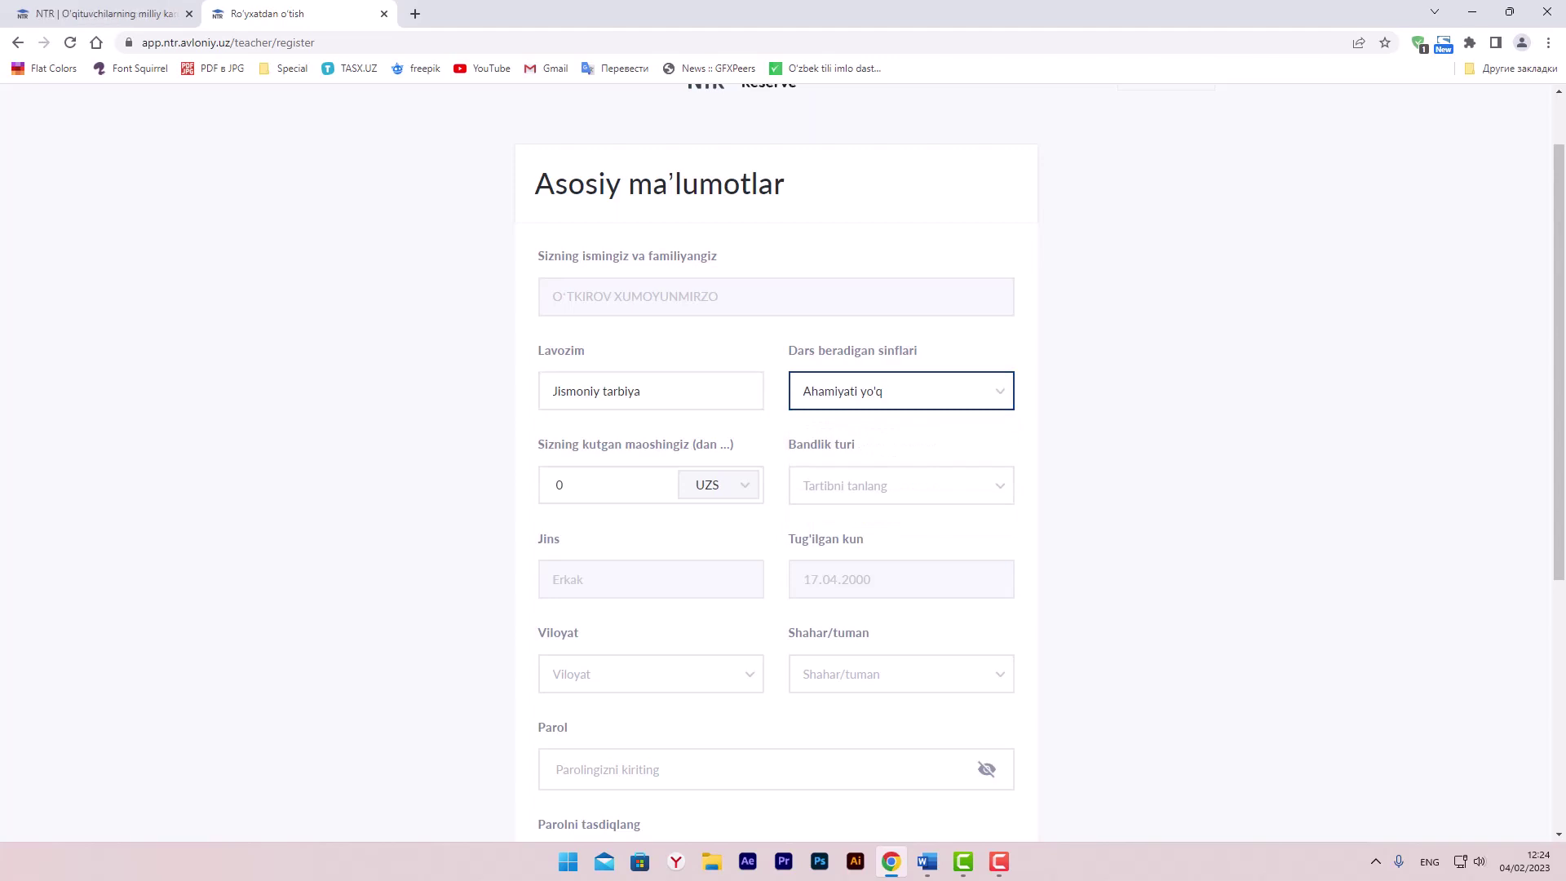
Enter expected salary 3 000 000 UZS and employment type To'liq stavka.
{"action": "key", "text": "Tab"}
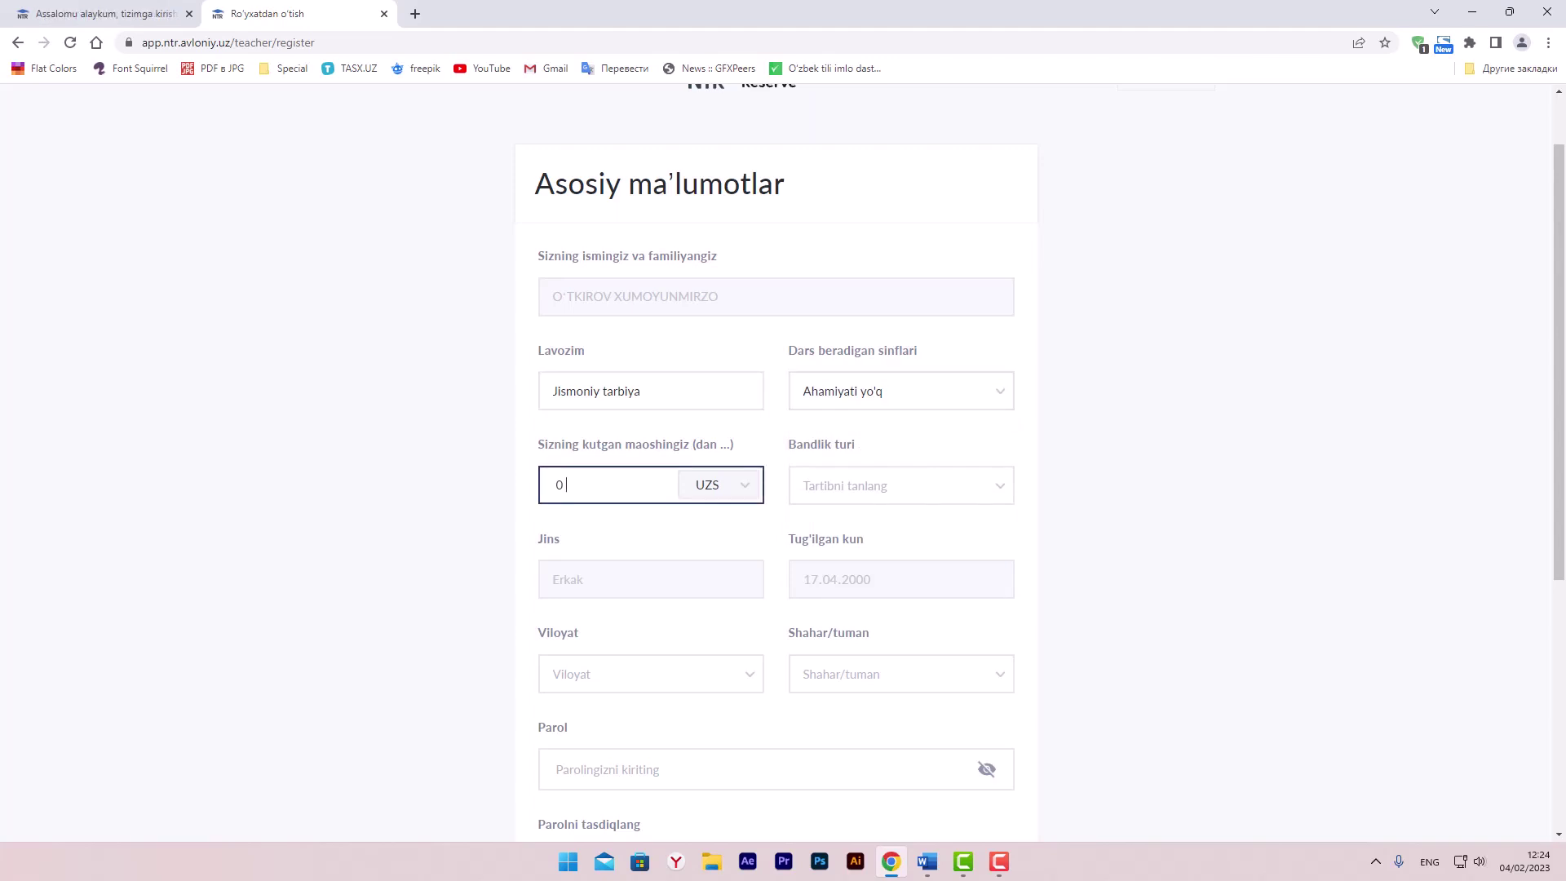
{"action": "type", "text": "3 000 000"}
{"action": "key", "text": "Tab"}
{"action": "key", "text": "Down"}
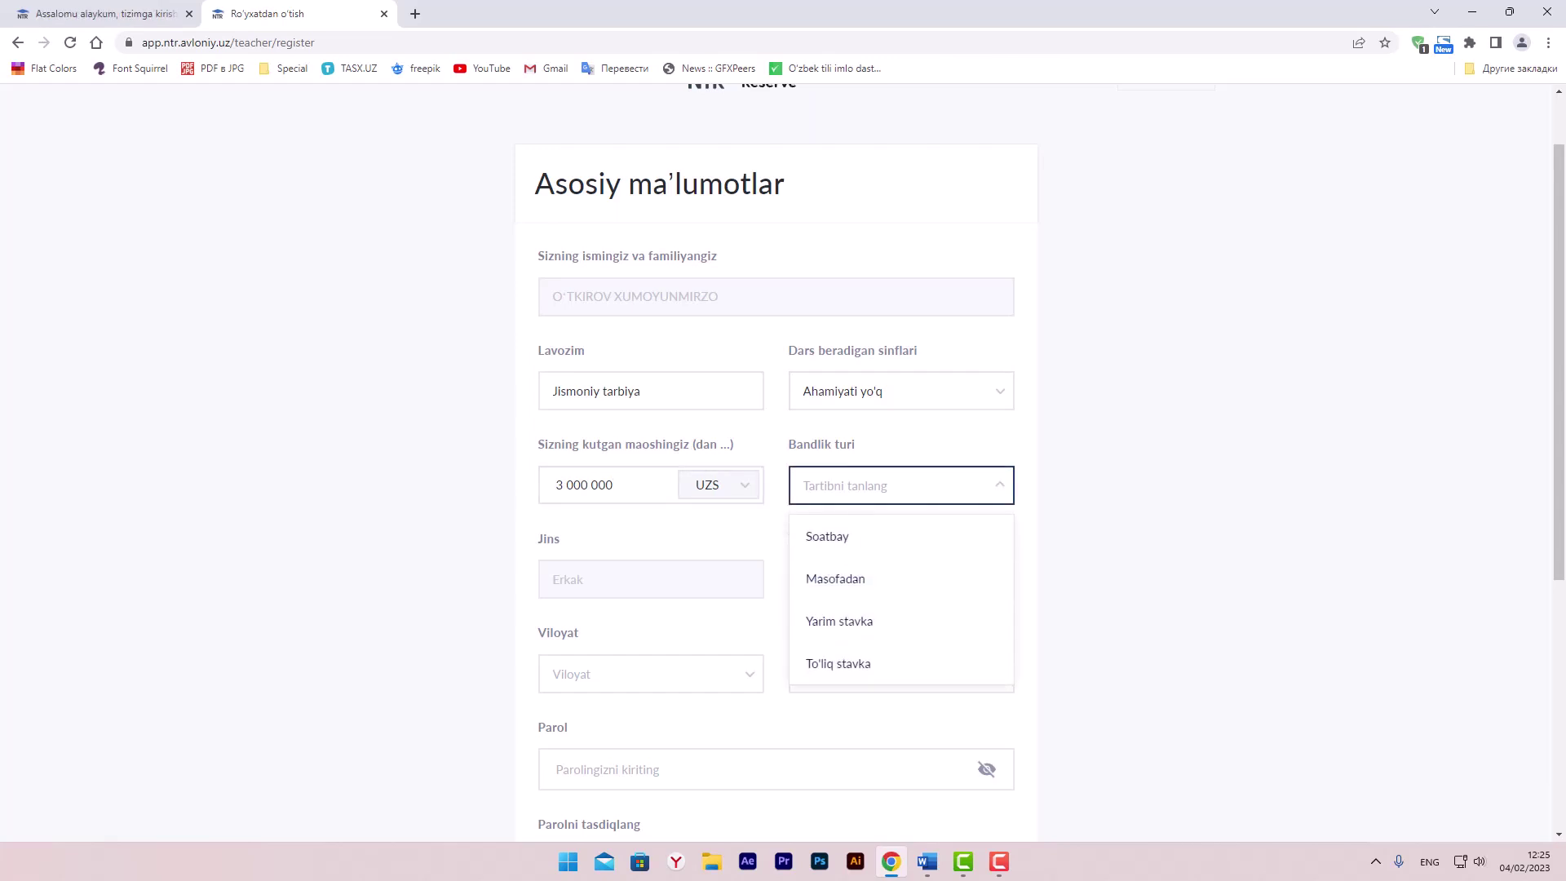
{"action": "key", "text": "Down"}
{"action": "key", "text": "Down"}
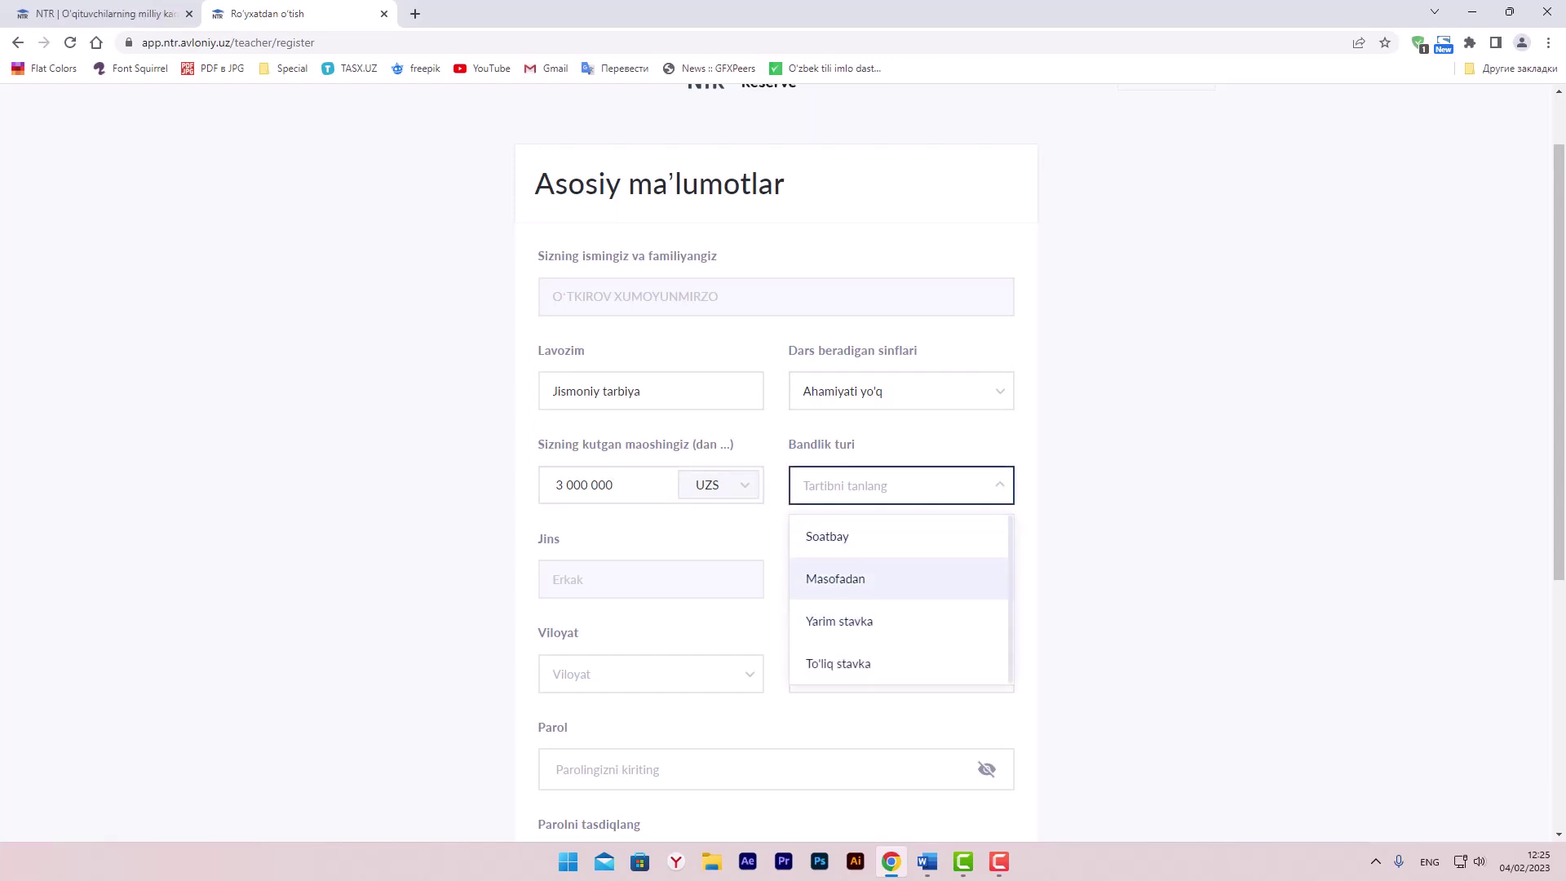
{"action": "key", "text": "Down"}
{"action": "key", "text": "Down"}
{"action": "key", "text": "Down"}
{"action": "key", "text": "Down"}
{"action": "key", "text": "Down"}
{"action": "key", "text": "Down"}
{"action": "key", "text": "Down"}
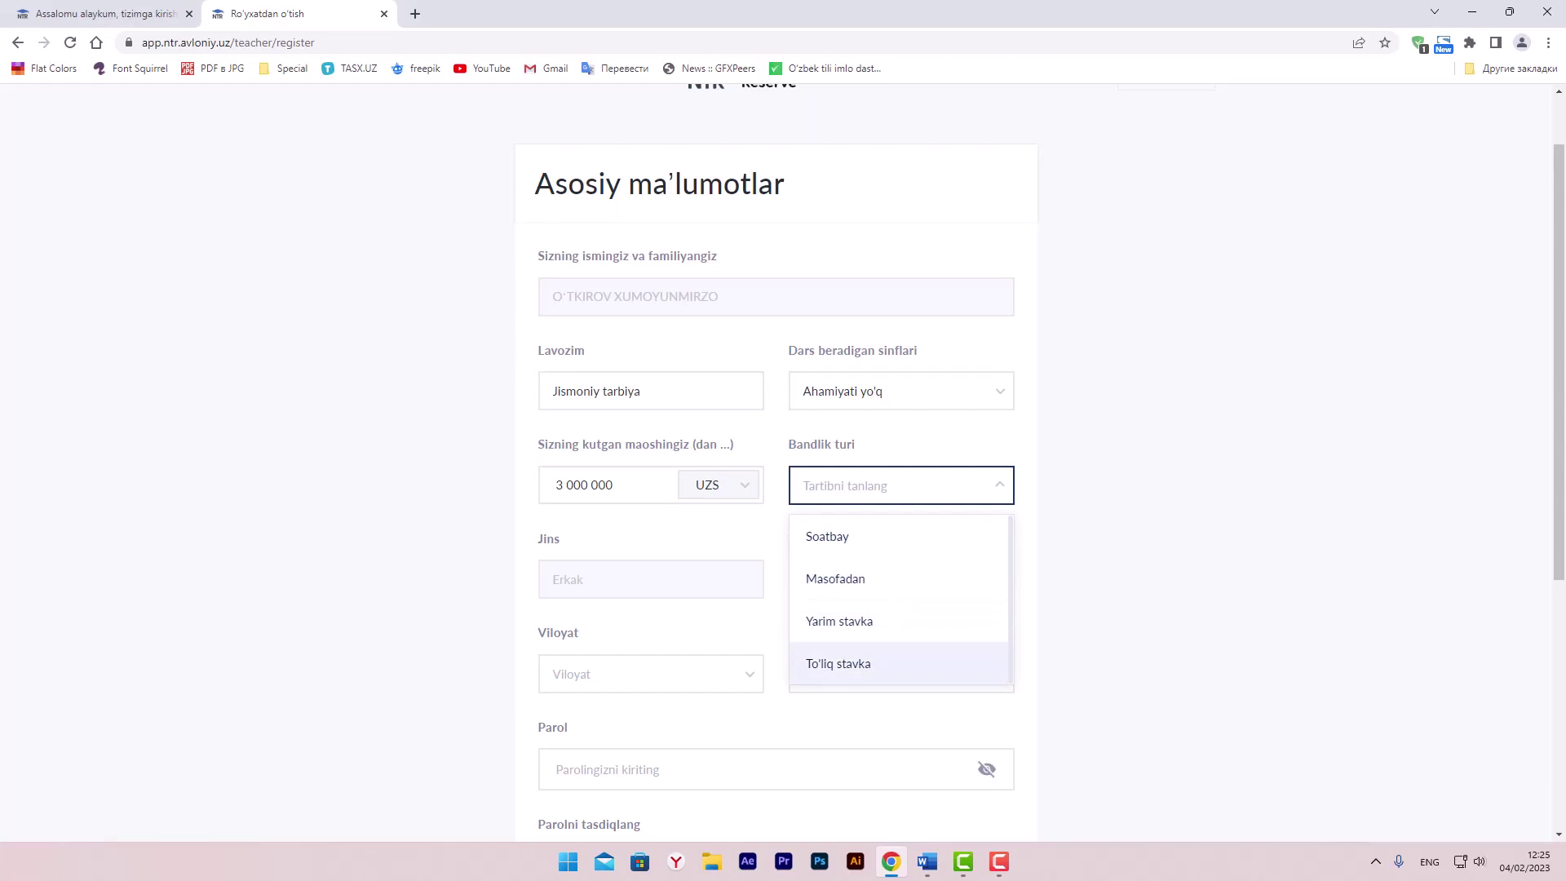
{"action": "key", "text": "Down"}
{"action": "key", "text": "Down"}
{"action": "key", "text": "Down"}
{"action": "key", "text": "Down"}
{"action": "key", "text": "Down"}
{"action": "key", "text": "Down"}
{"action": "key", "text": "Down"}
{"action": "key", "text": "Down"}
{"action": "key", "text": "Down"}
{"action": "key", "text": "Down"}
{"action": "key", "text": "Down"}
{"action": "key", "text": "Down"}
{"action": "key", "text": "Down"}
{"action": "key", "text": "Down"}
{"action": "key", "text": "Down"}
{"action": "key", "text": "Down"}
{"action": "key", "text": "Down"}
{"action": "key", "text": "Down"}
{"action": "key", "text": "Down"}
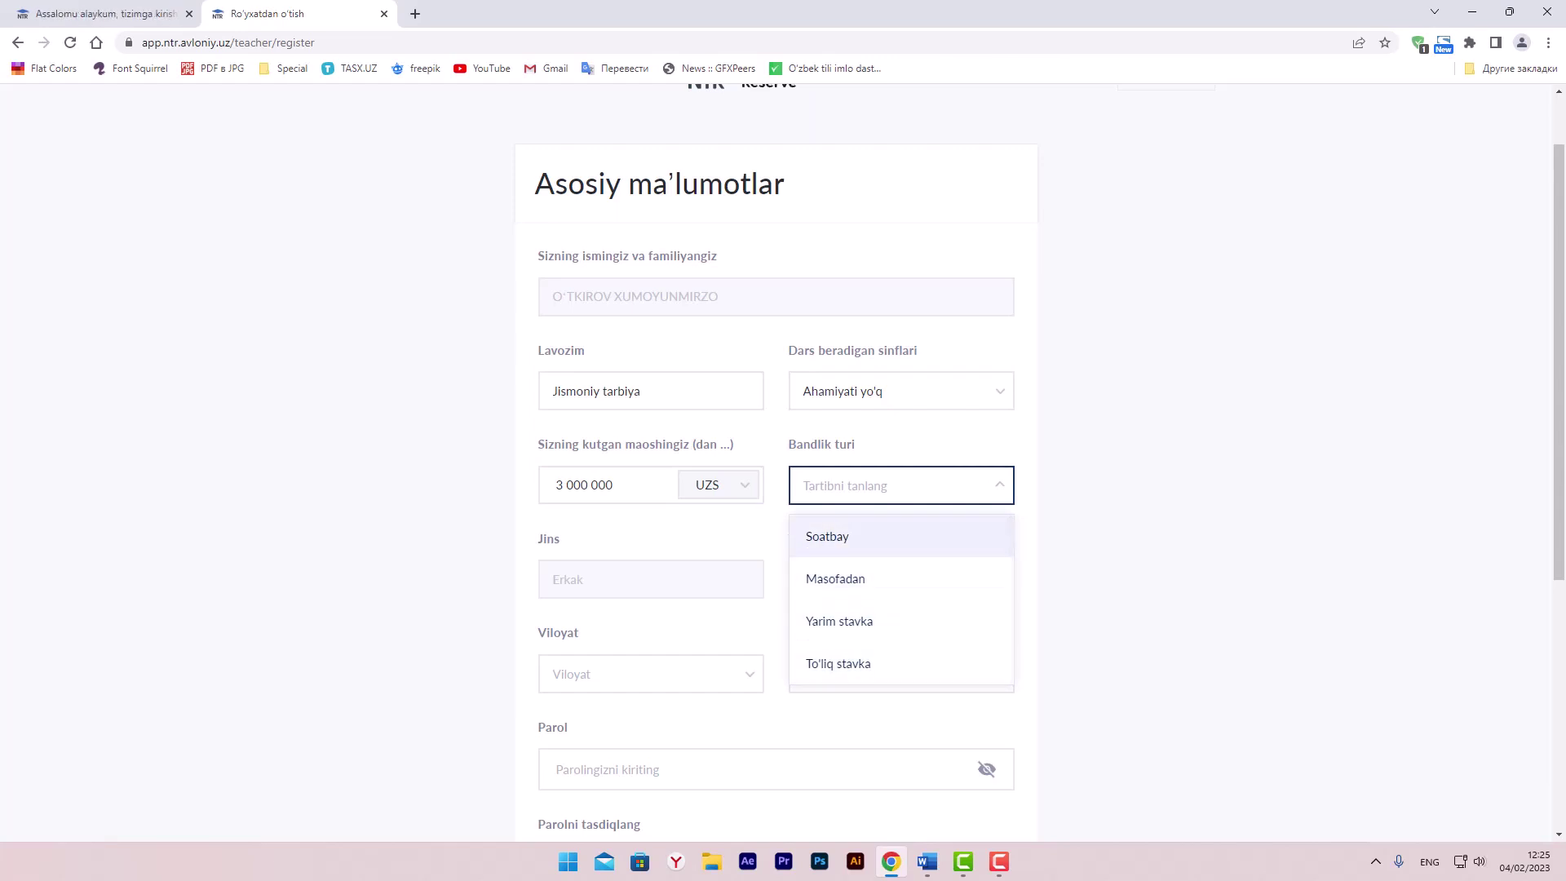
{"action": "key", "text": "Return"}
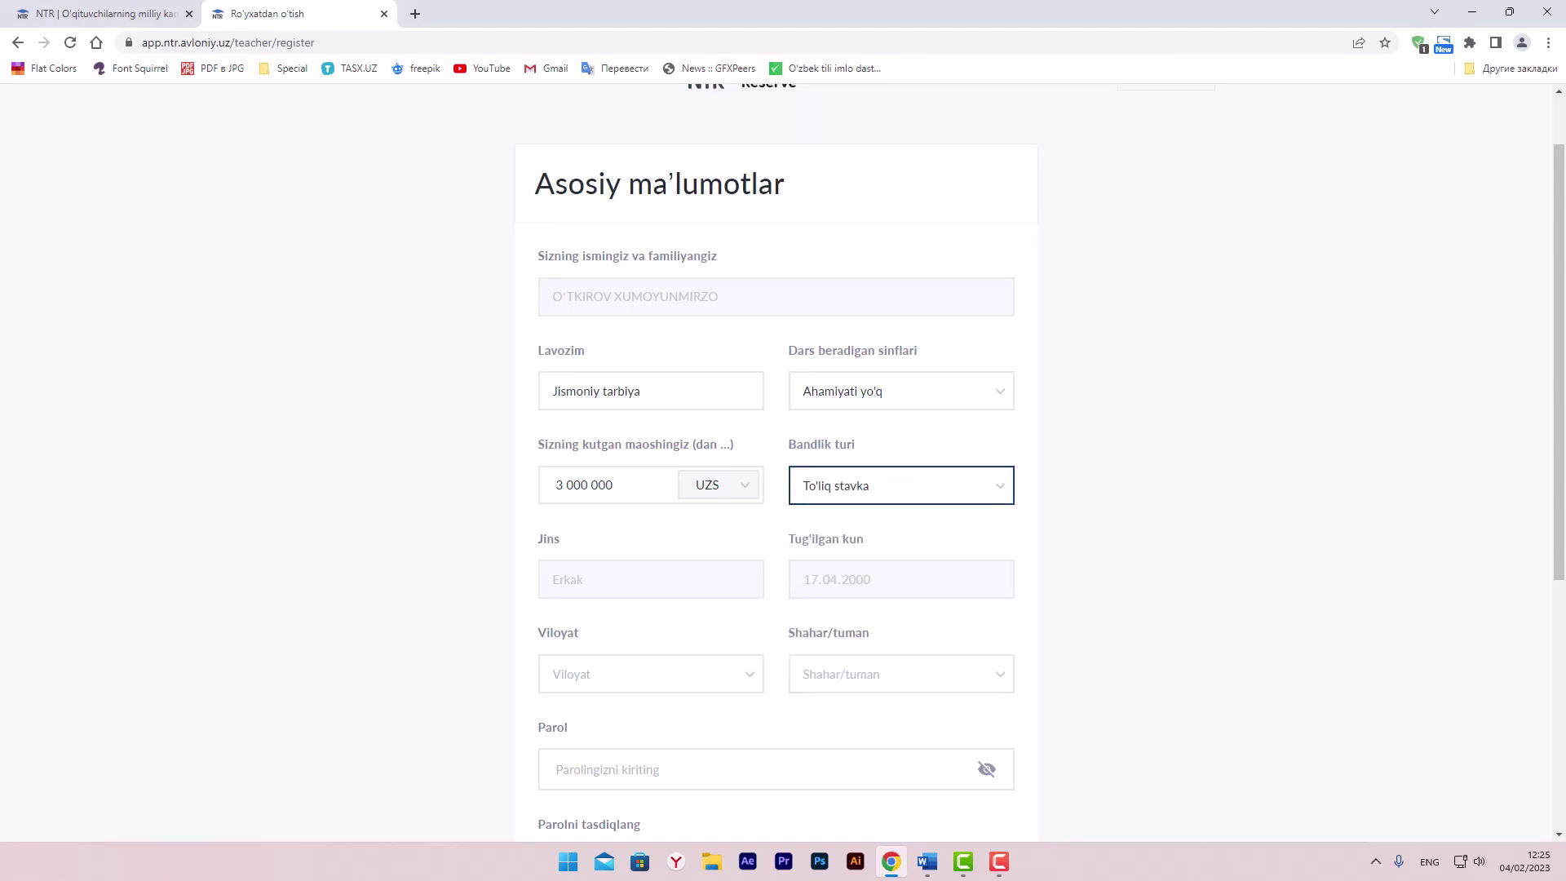
{"action": "scroll", "coordinate": [776, 457], "scroll_direction": "down", "scroll_amount": 2}
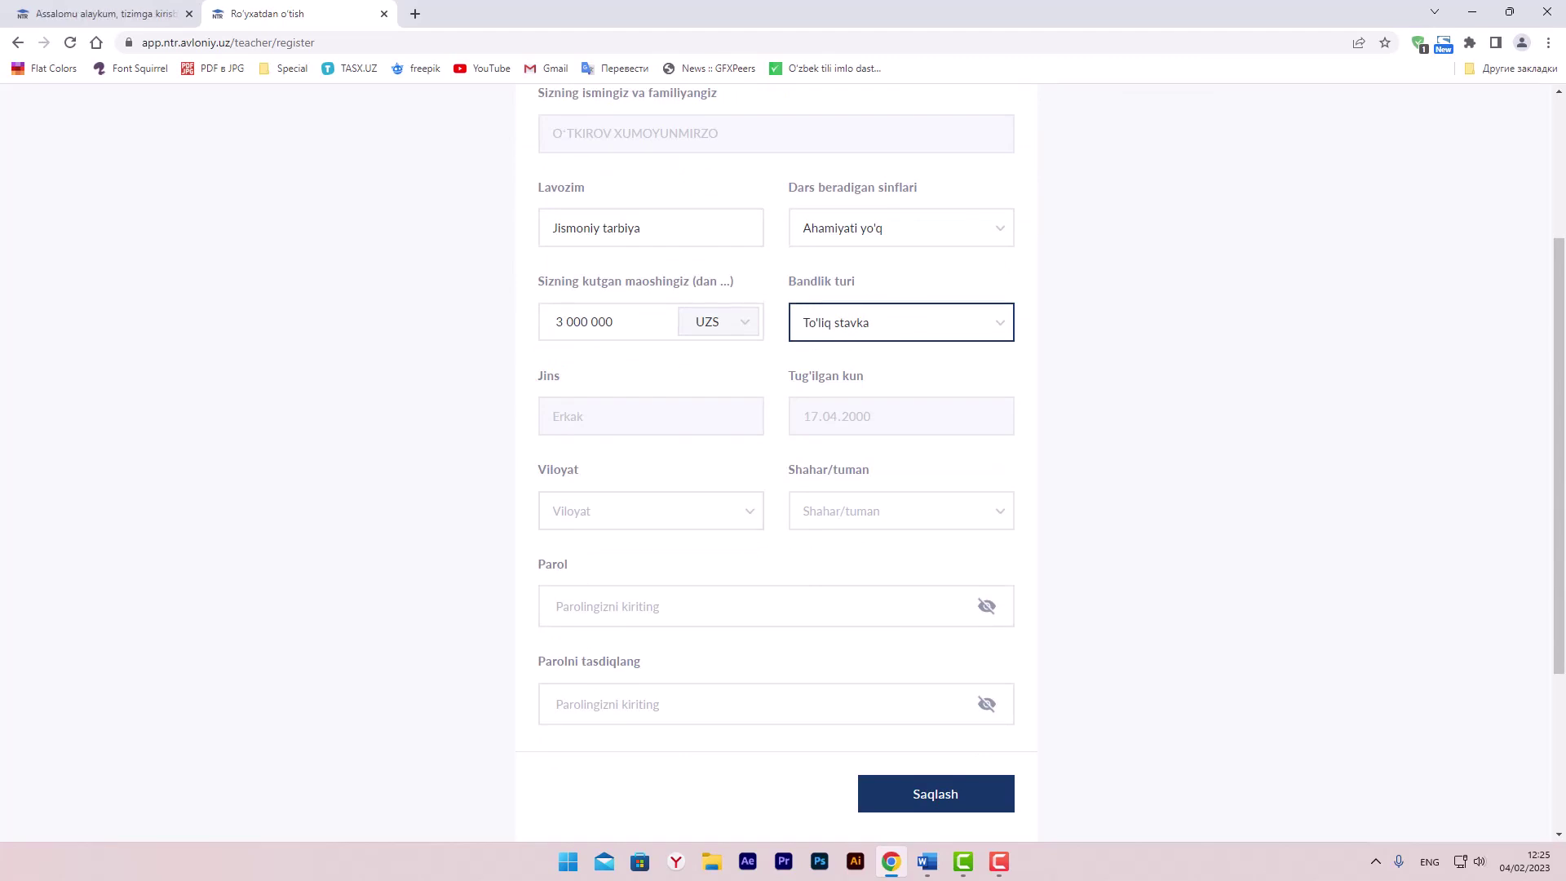
Set the region to Toshkent shahri and the district to Yunusobod.
{"action": "left_click", "coordinate": [651, 510]}
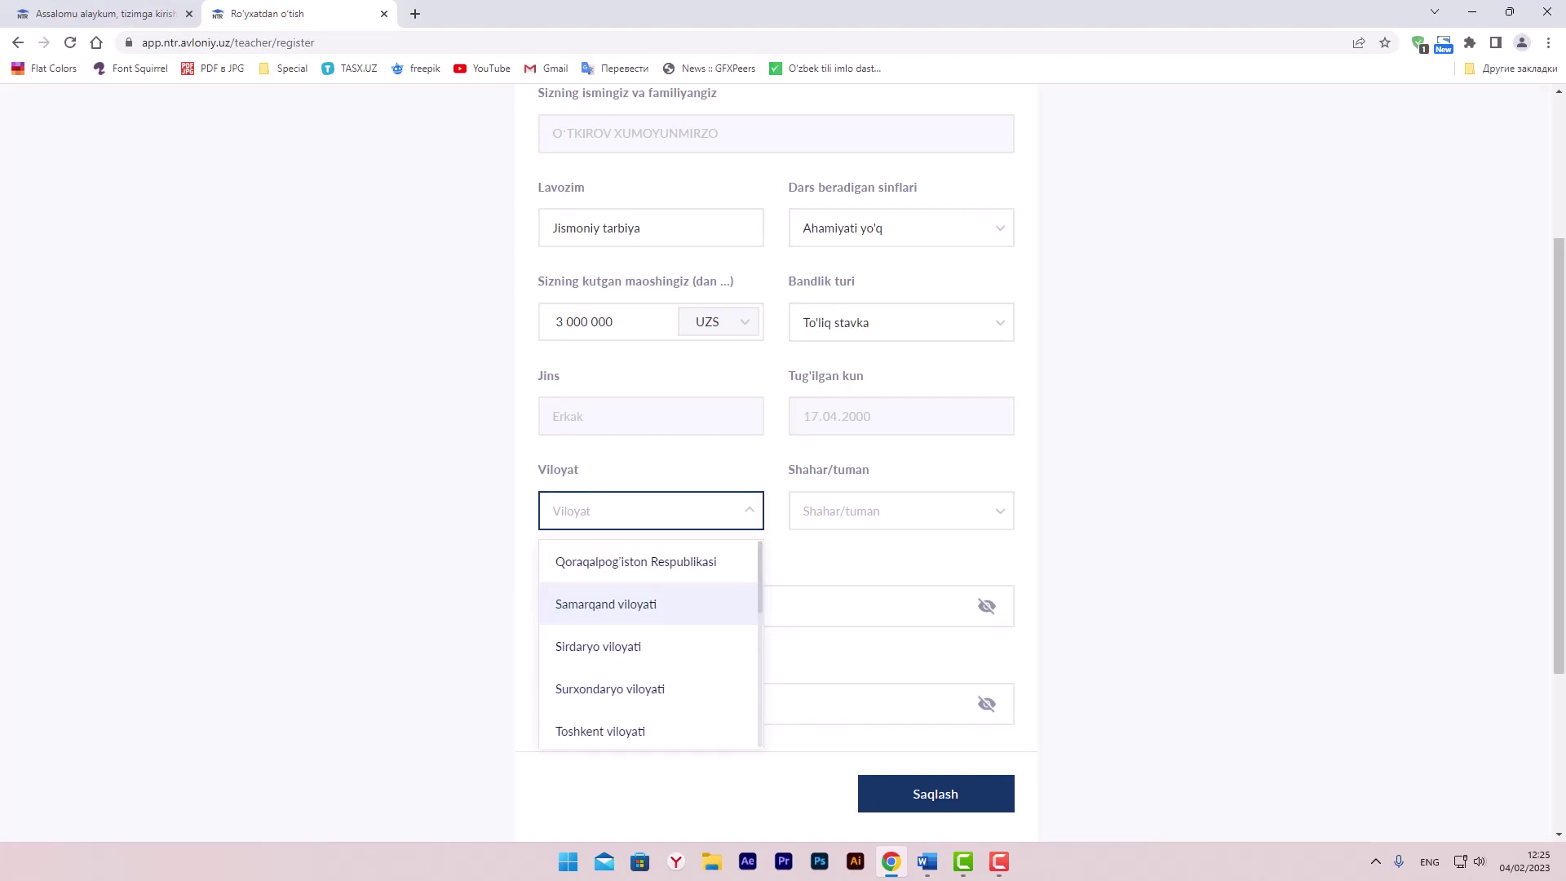
{"action": "scroll", "coordinate": [649, 608], "scroll_direction": "down", "scroll_amount": 2}
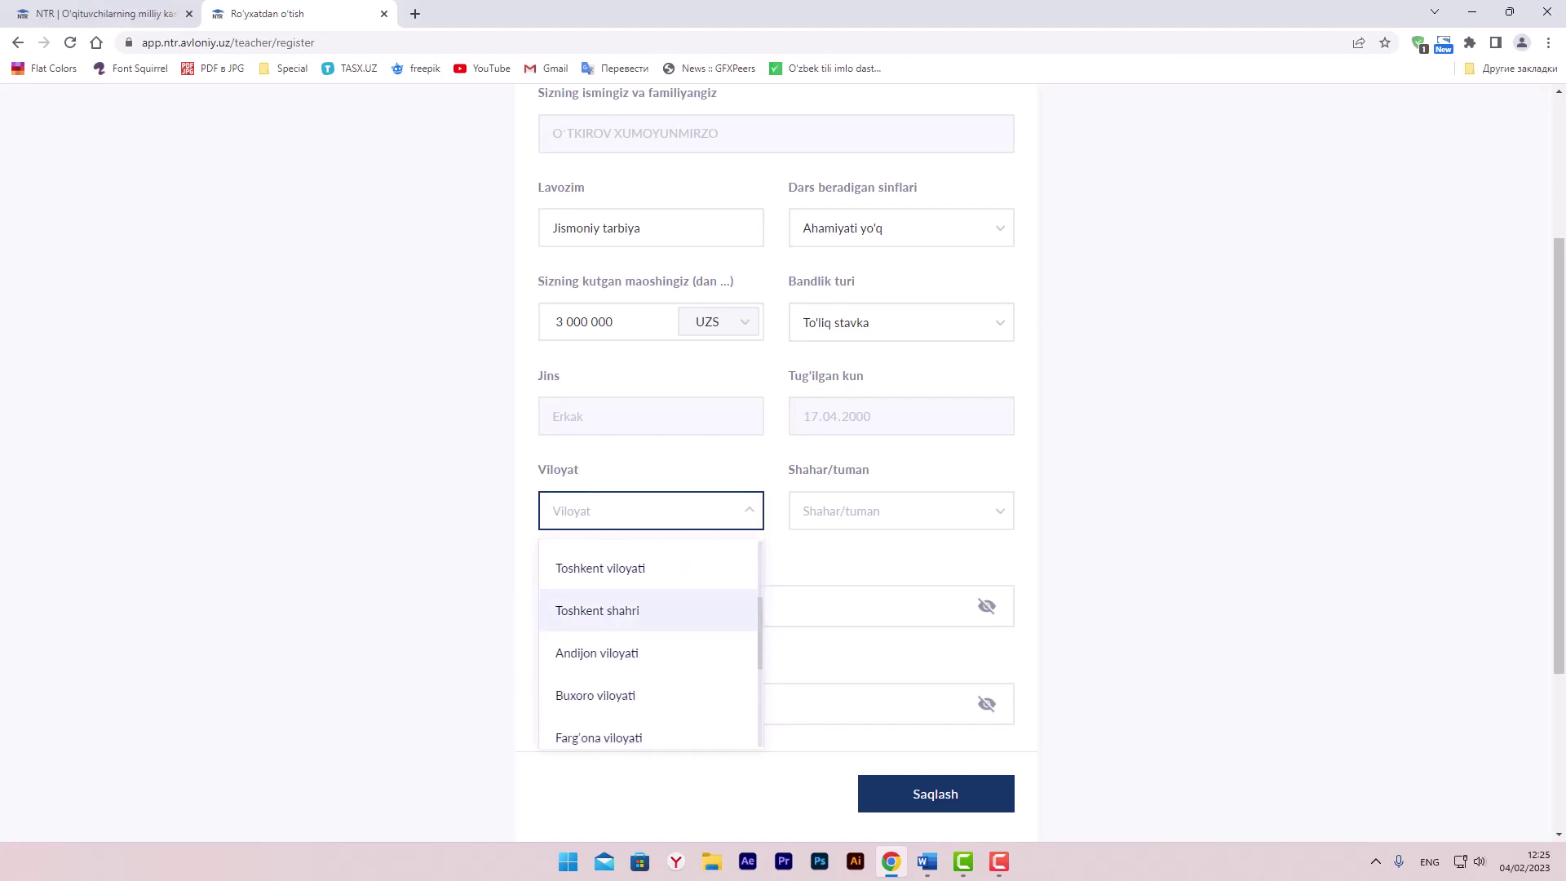
{"action": "left_click", "coordinate": [597, 610]}
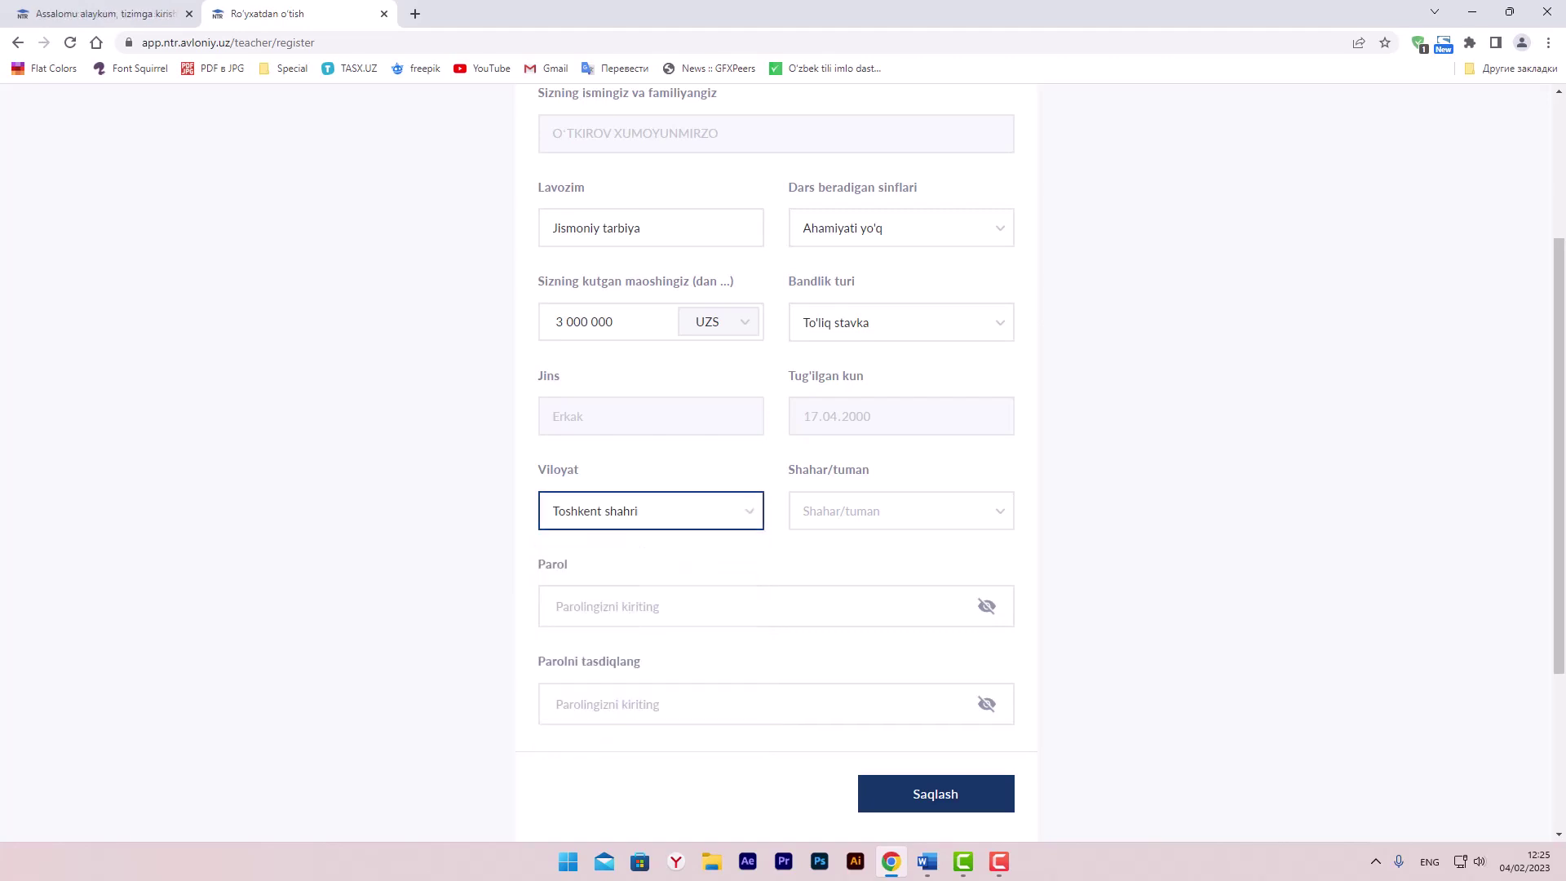
{"action": "left_click", "coordinate": [897, 511]}
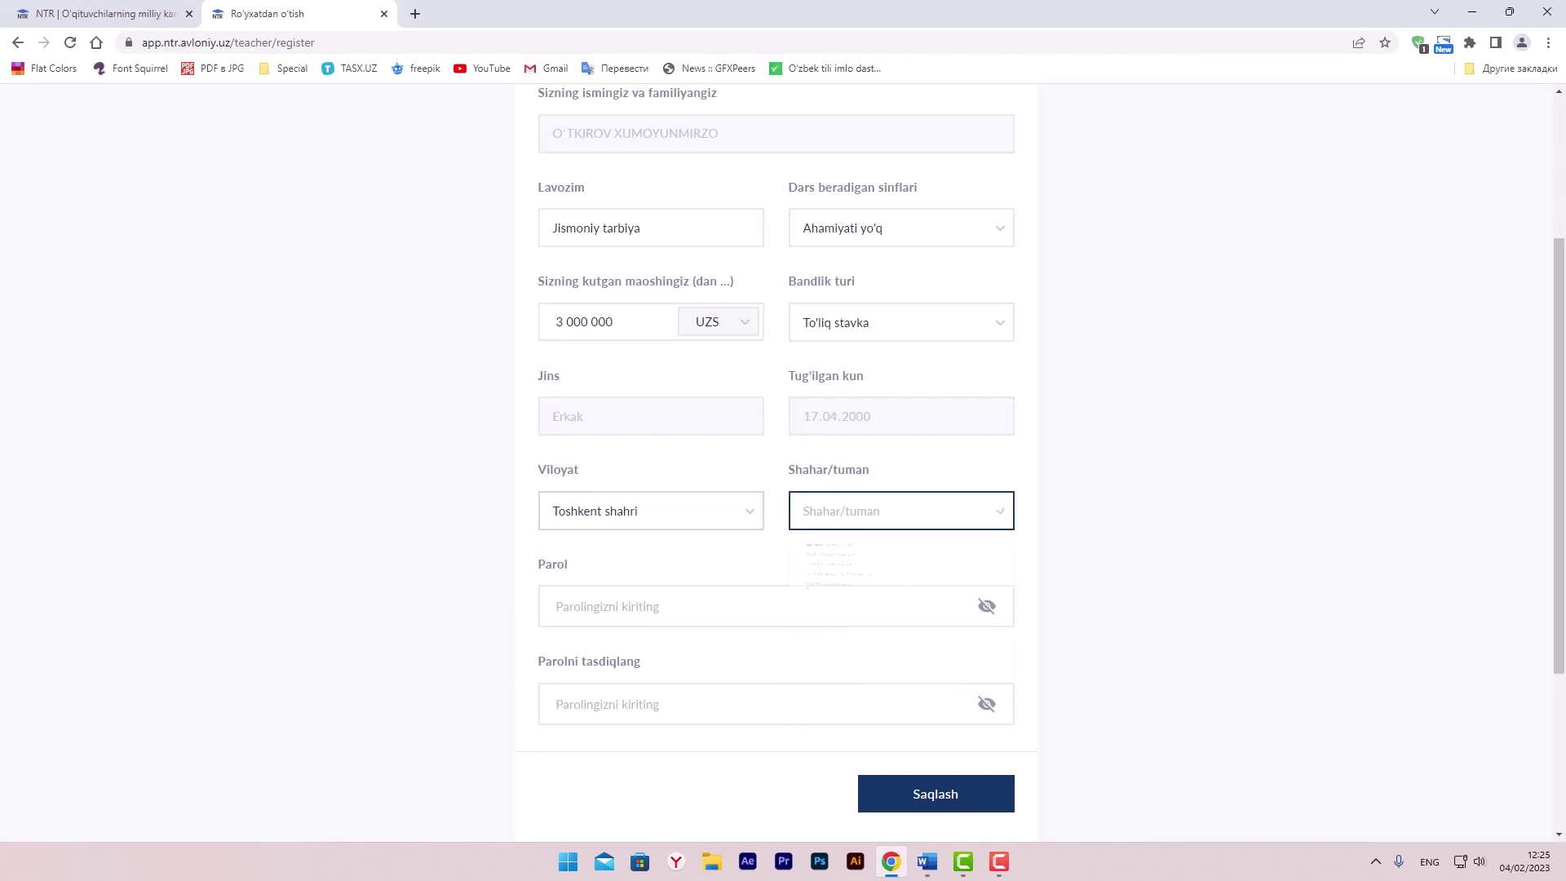
{"action": "scroll", "coordinate": [897, 645], "scroll_direction": "down", "scroll_amount": 1}
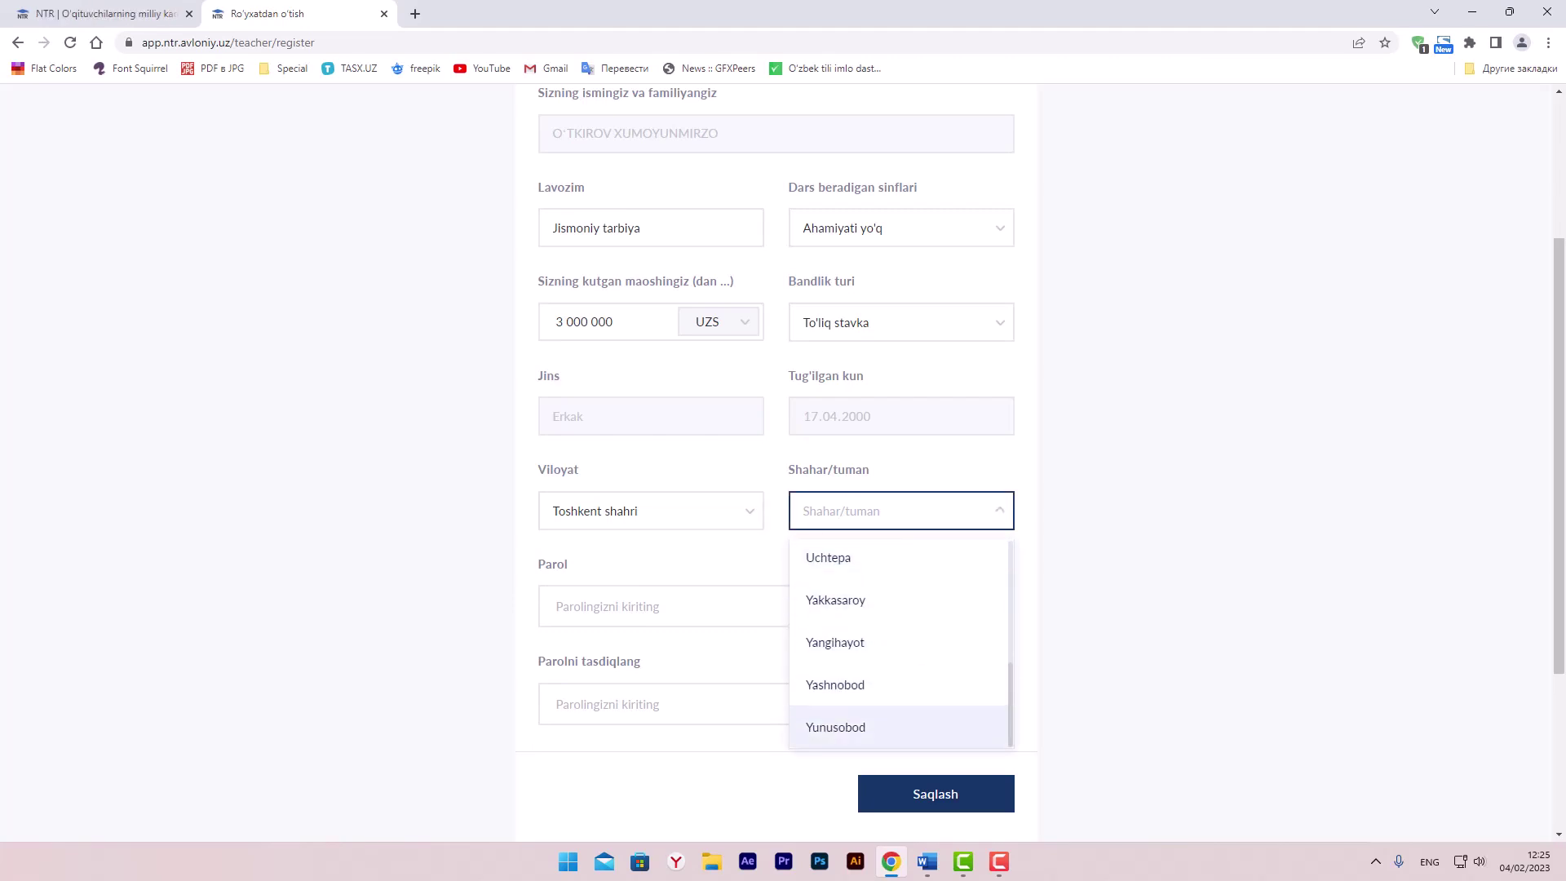
{"action": "key", "text": "Return"}
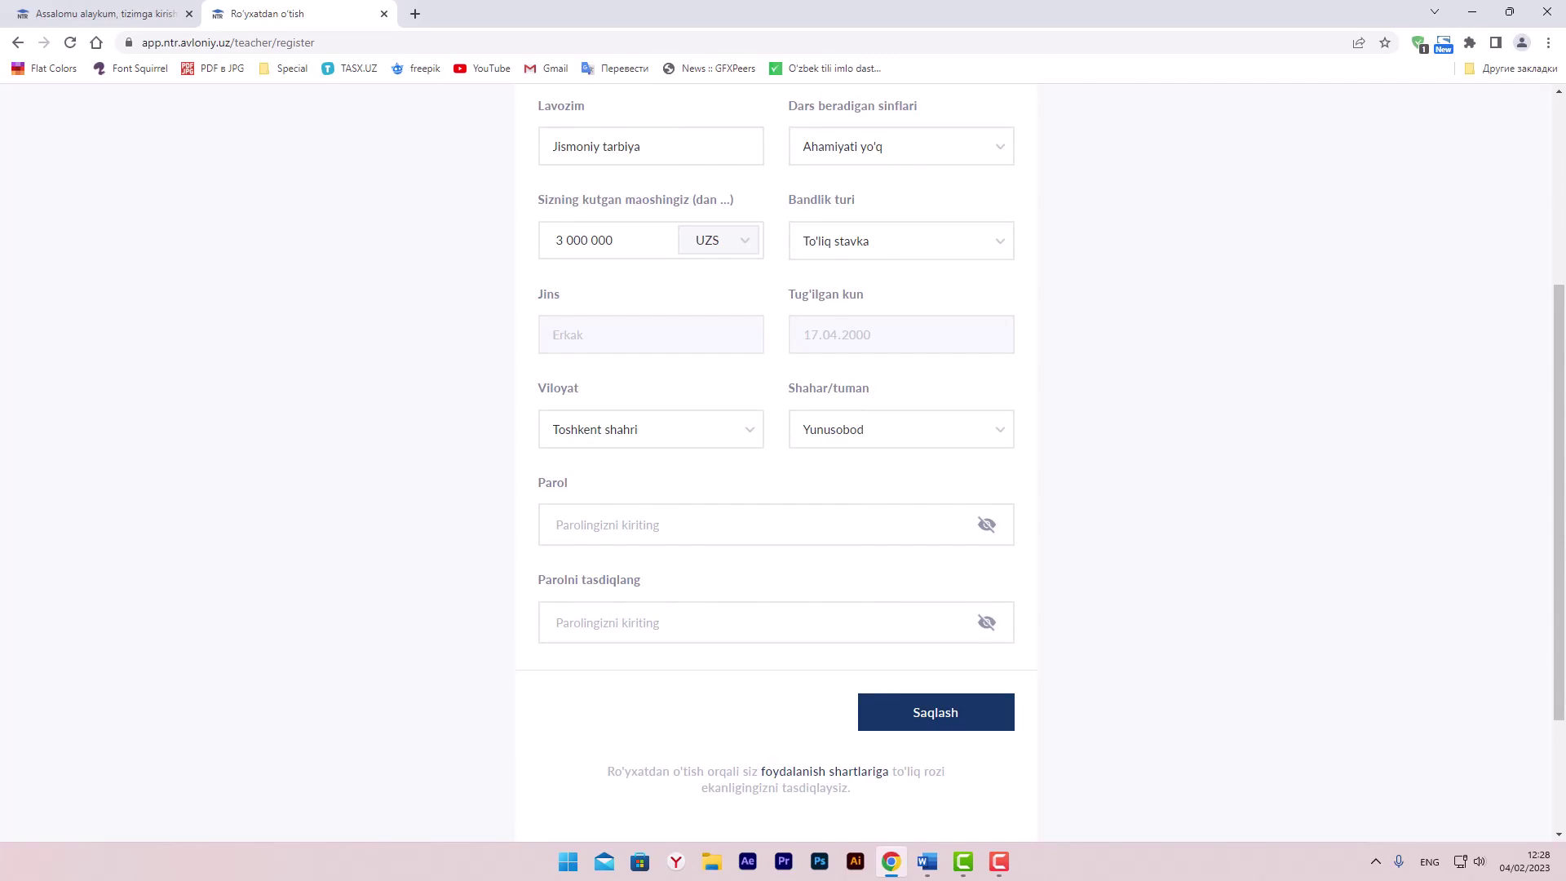
Enter and confirm the account password, then submit the registration form.
{"action": "left_click", "coordinate": [556, 525]}
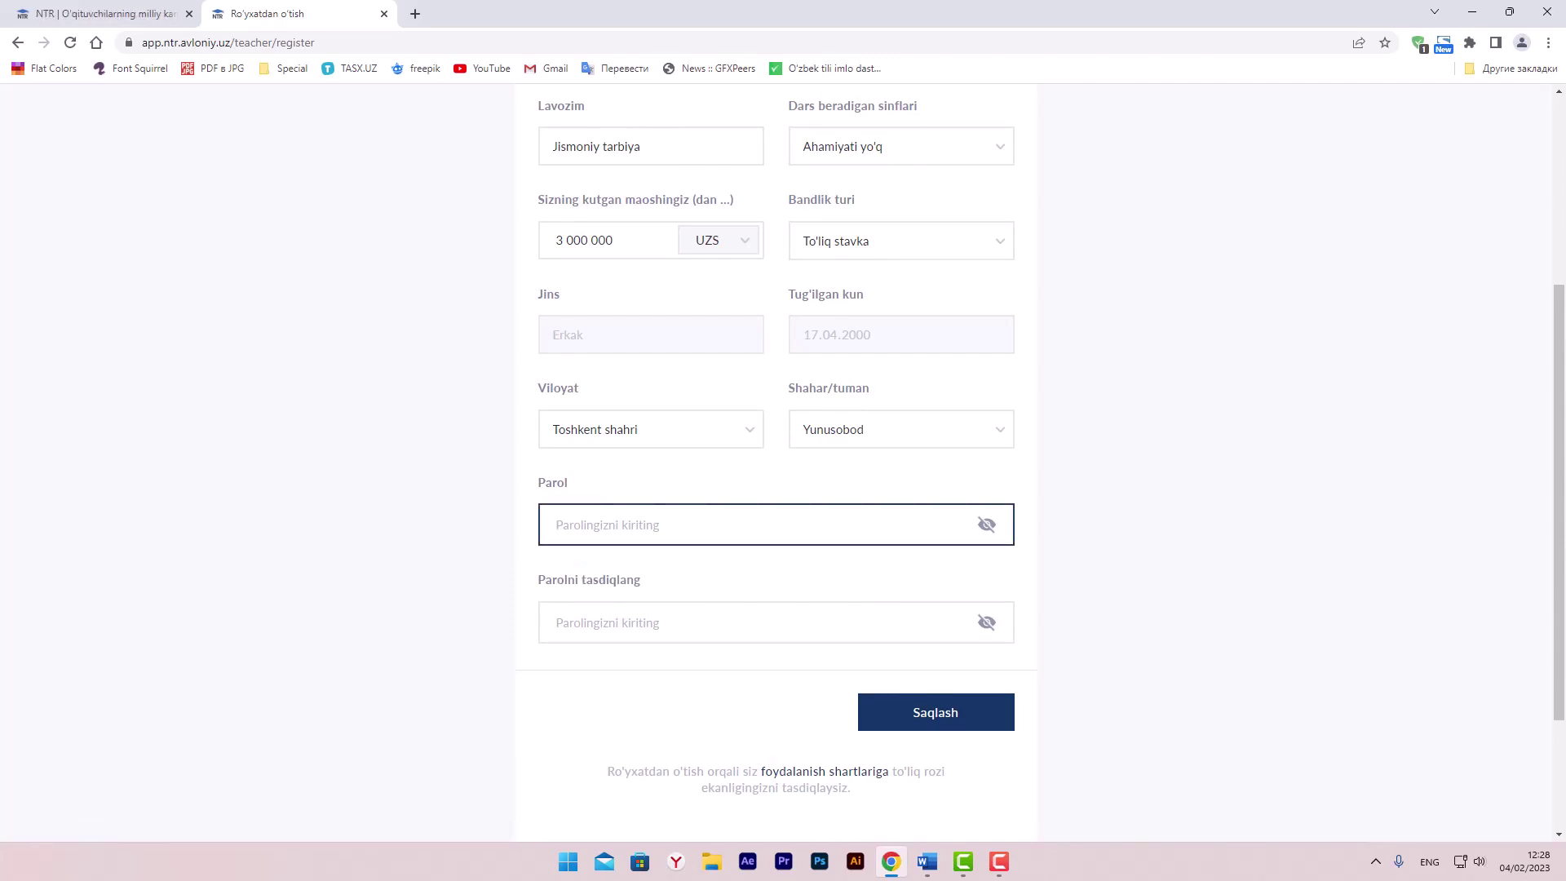
{"action": "type", "text": "•••••••••"}
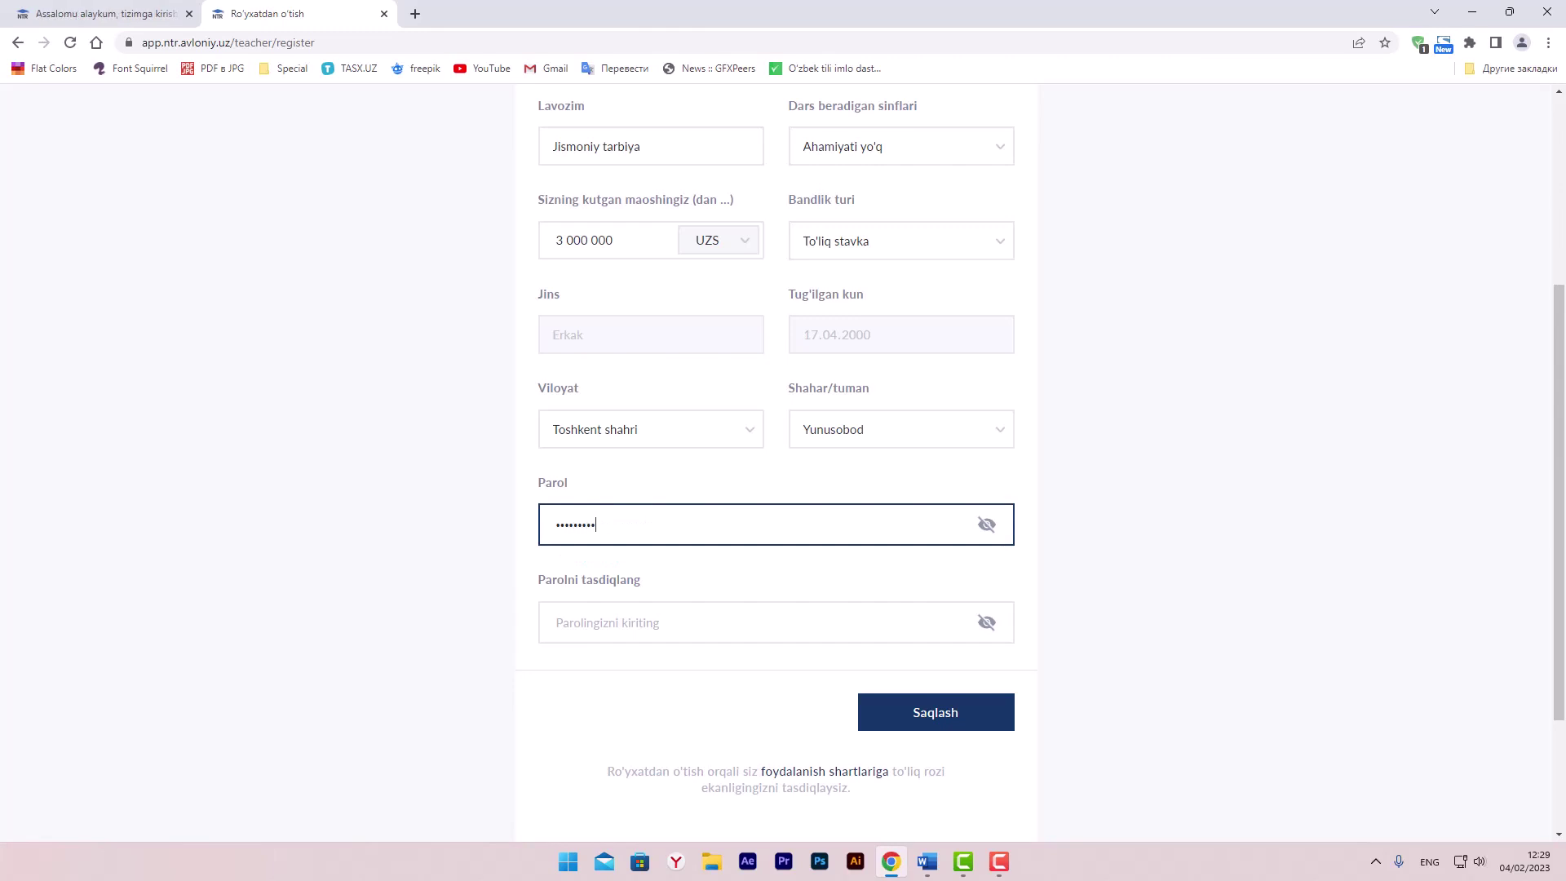
{"action": "left_click", "coordinate": [775, 623]}
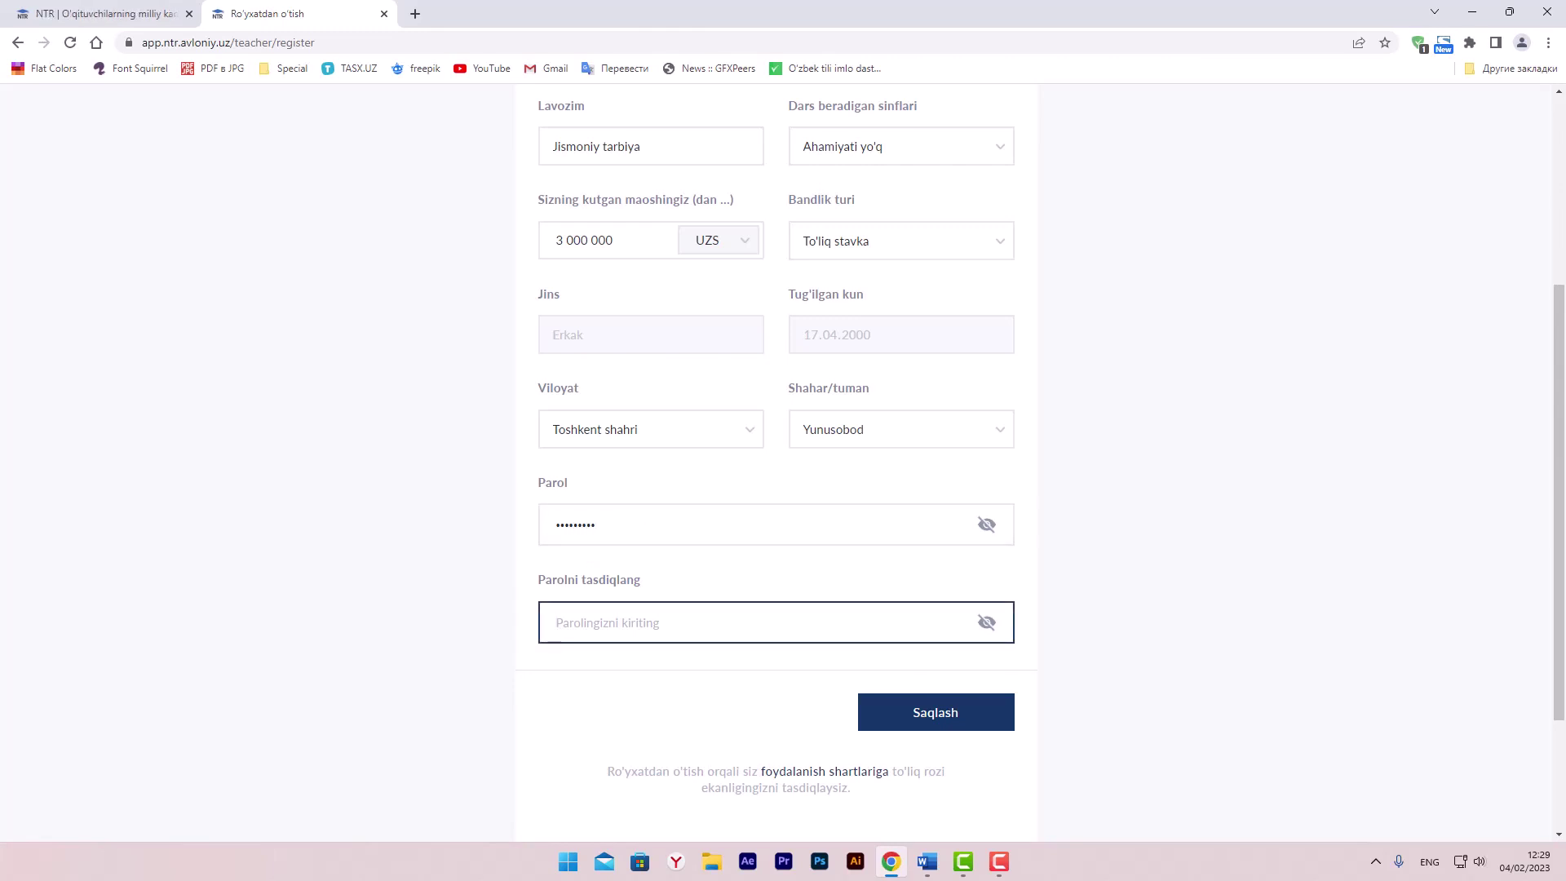
{"action": "type", "text": "•••••••••"}
{"action": "key", "text": "Return"}
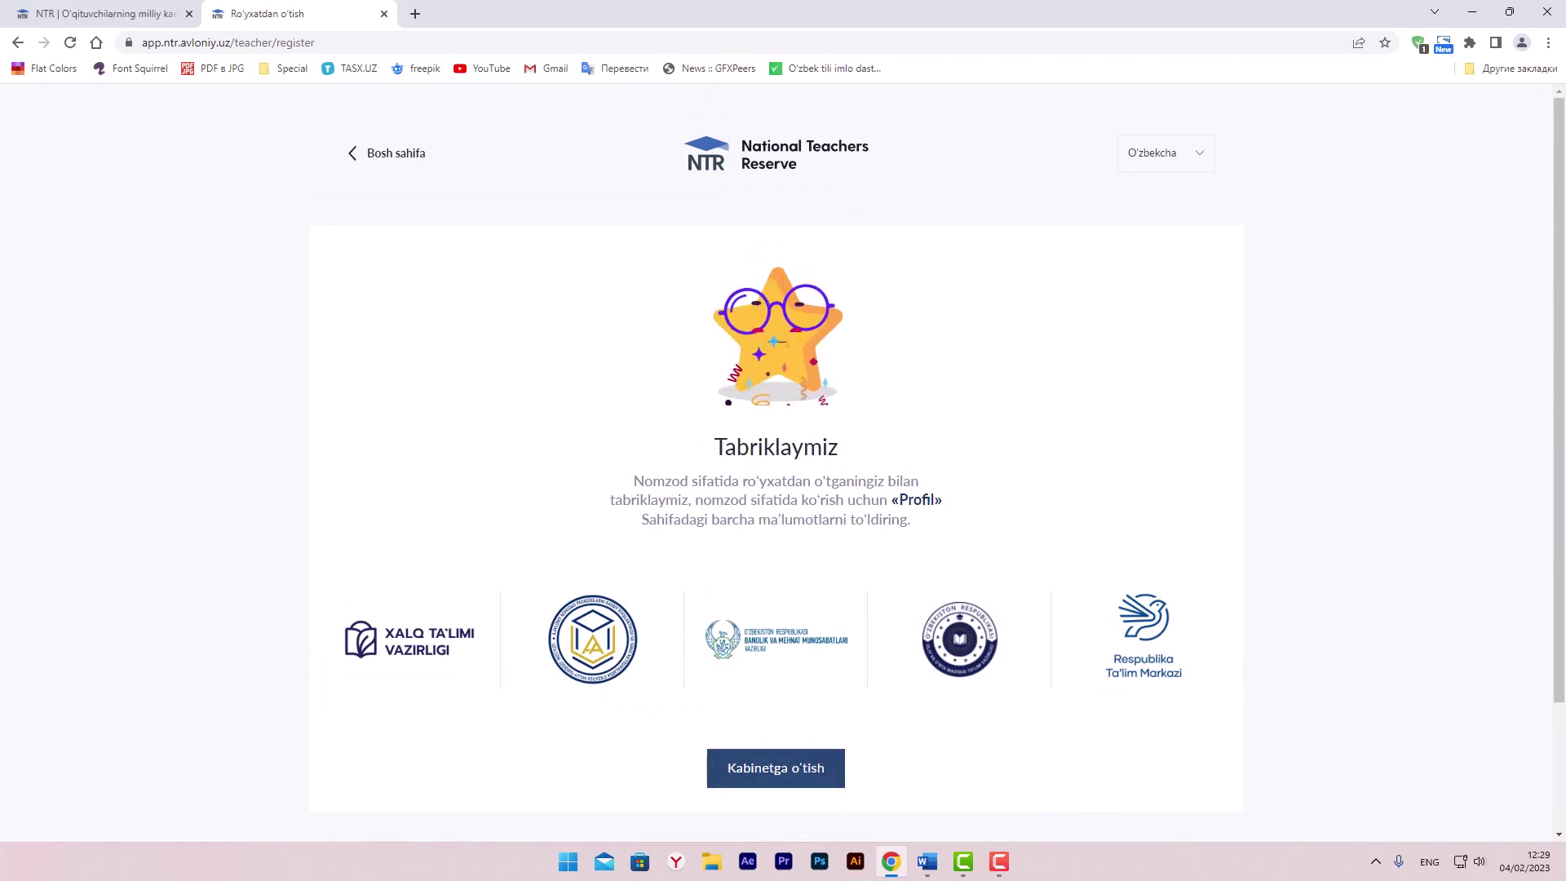
Go from the Tabriklaymiz page to the personal profile via Kabinetga o'tish.
{"action": "left_click", "coordinate": [776, 768]}
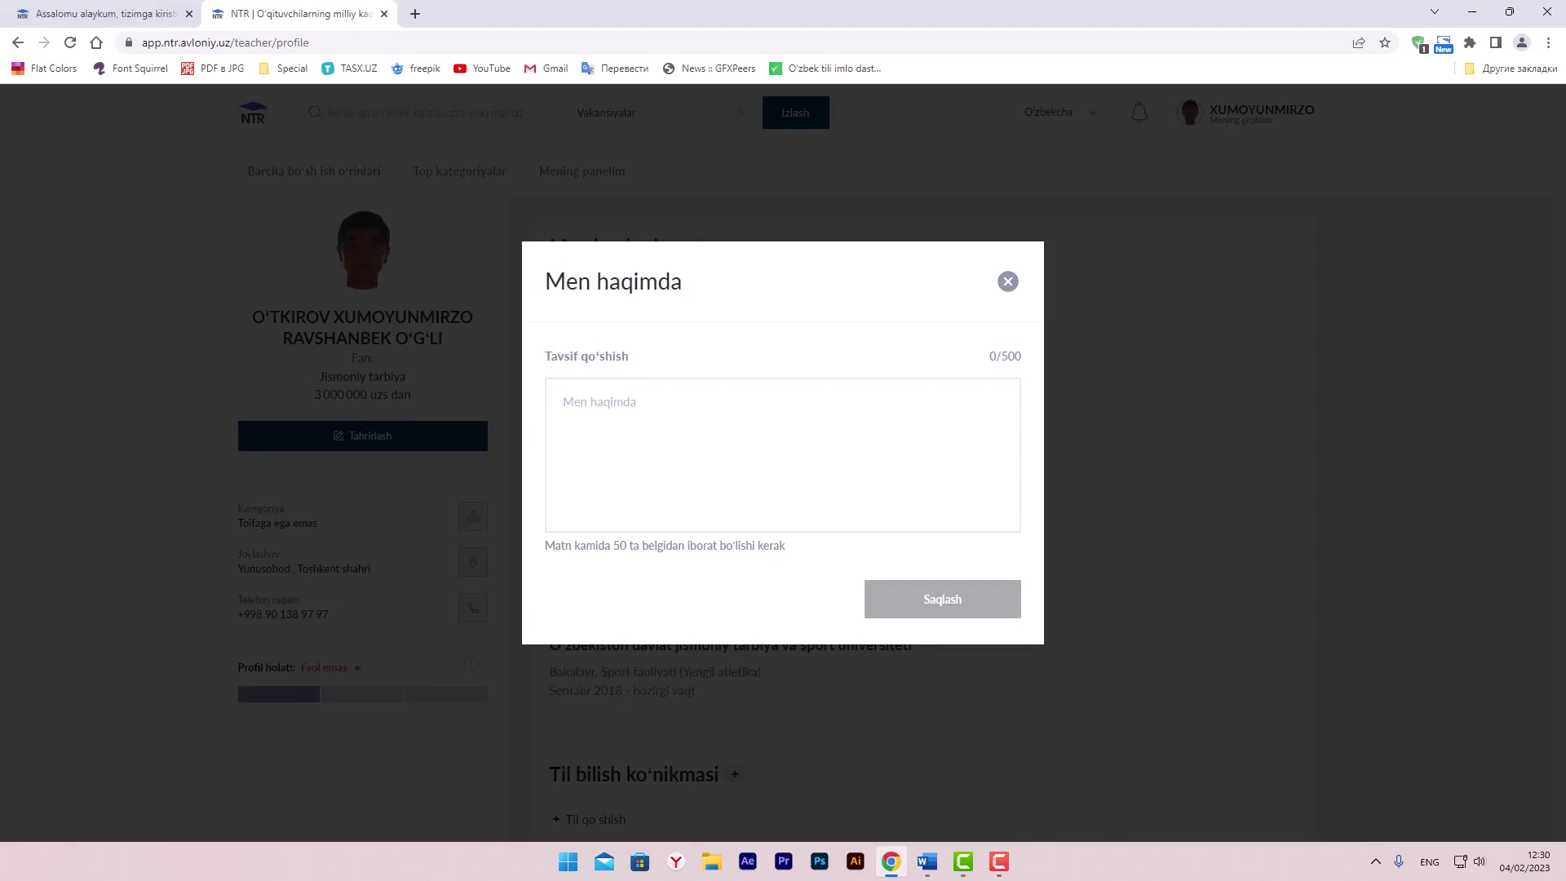
Write the teacher's self-description in the Men haqimda box and save it.
{"action": "left_click", "coordinate": [563, 402]}
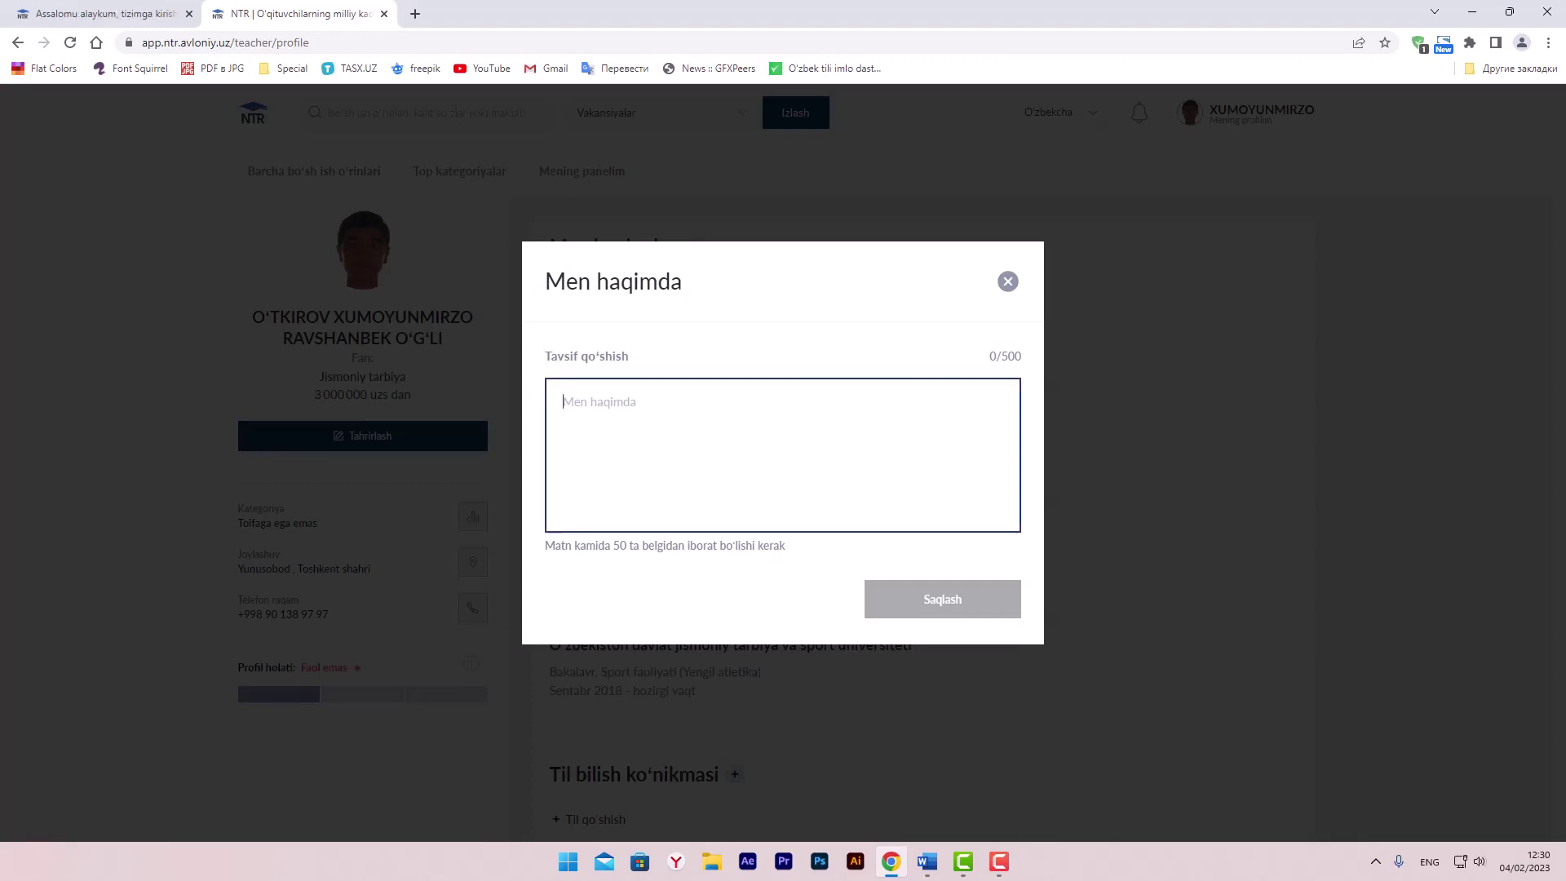
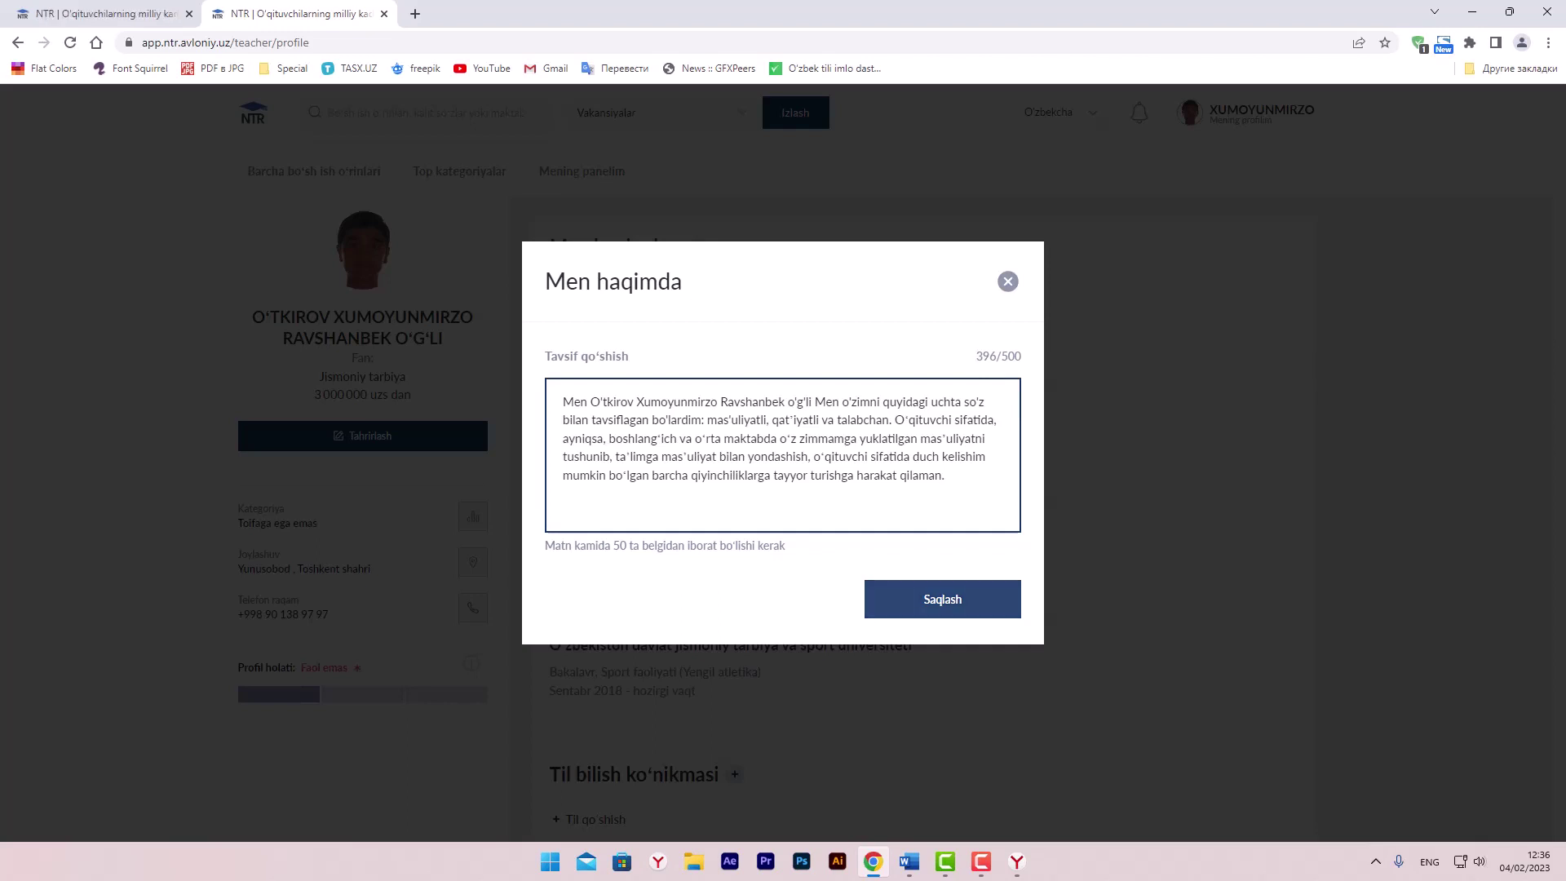
{"action": "left_click", "coordinate": [943, 599]}
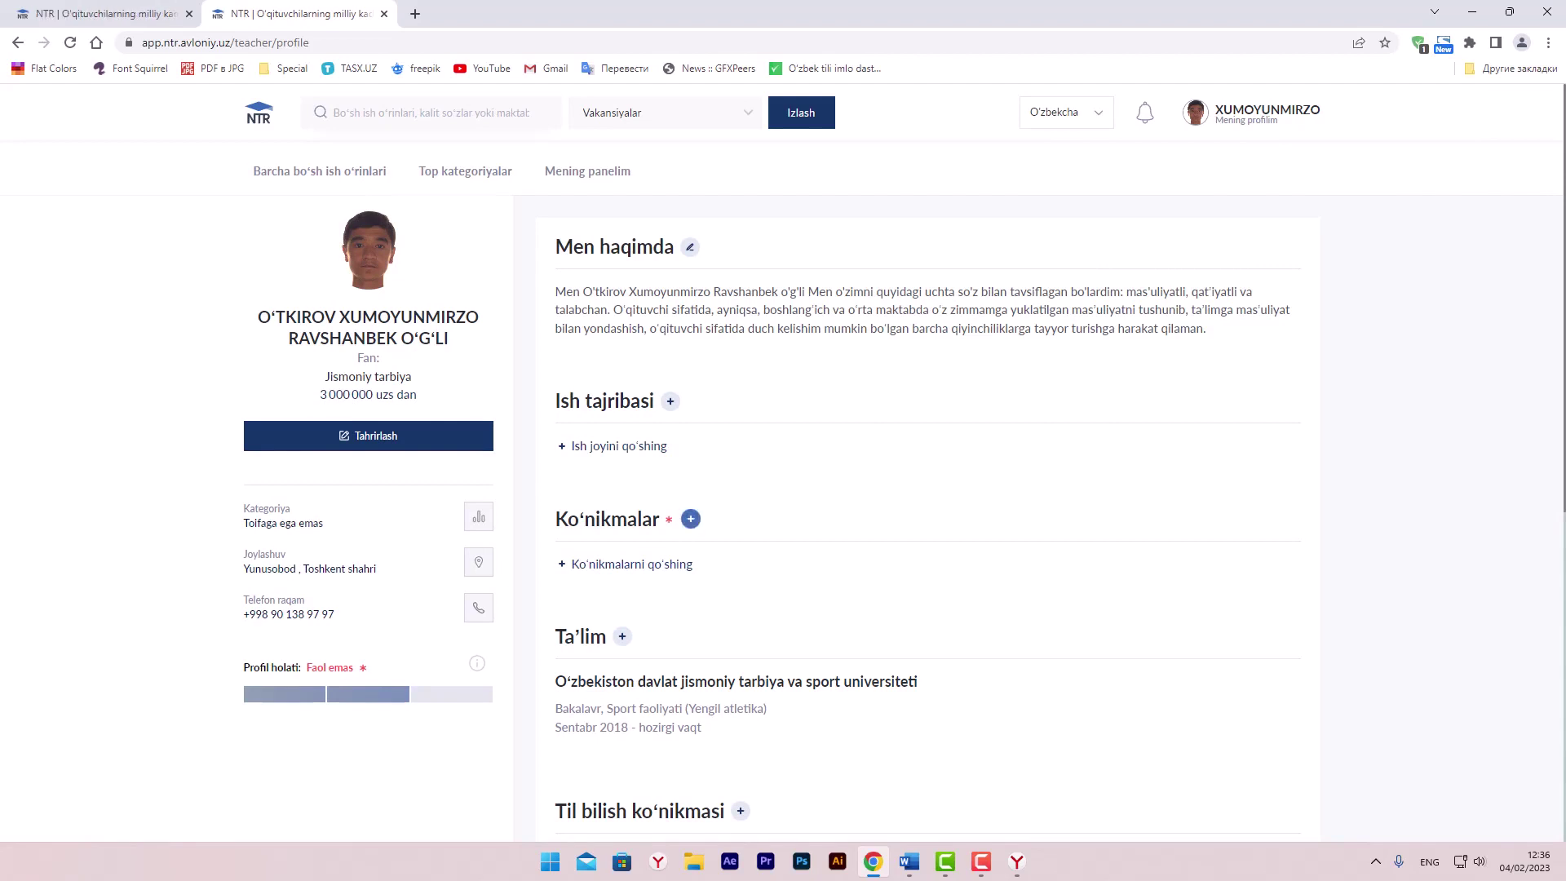
Add 'kreativ' under Ko'nikmalar by picking it from the suggestions for 'kreati'.
{"action": "left_click", "coordinate": [690, 519]}
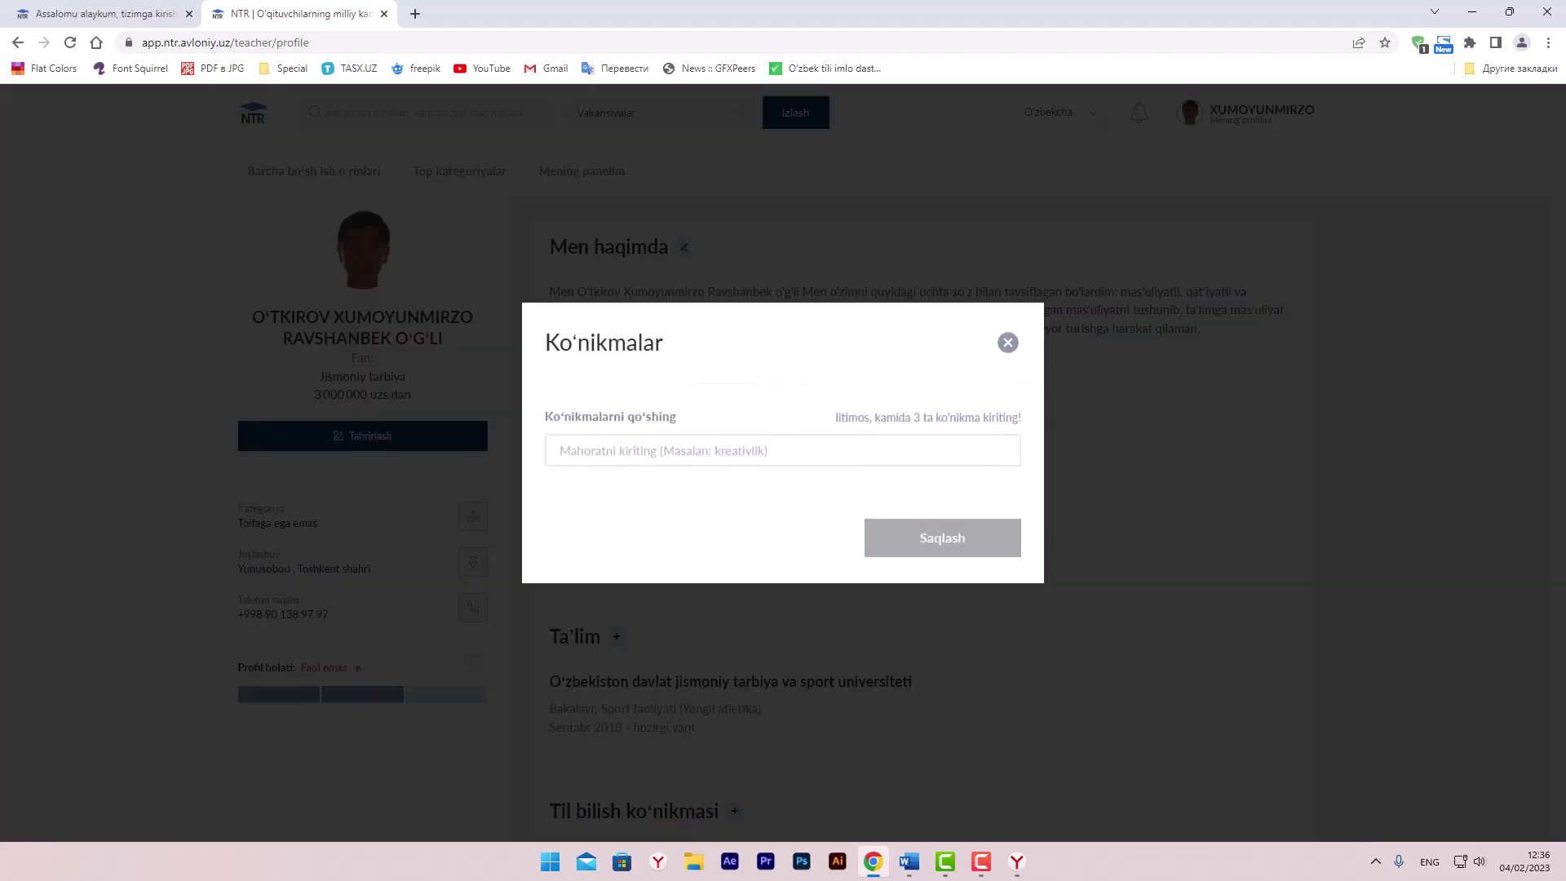
{"action": "type", "text": "kreati"}
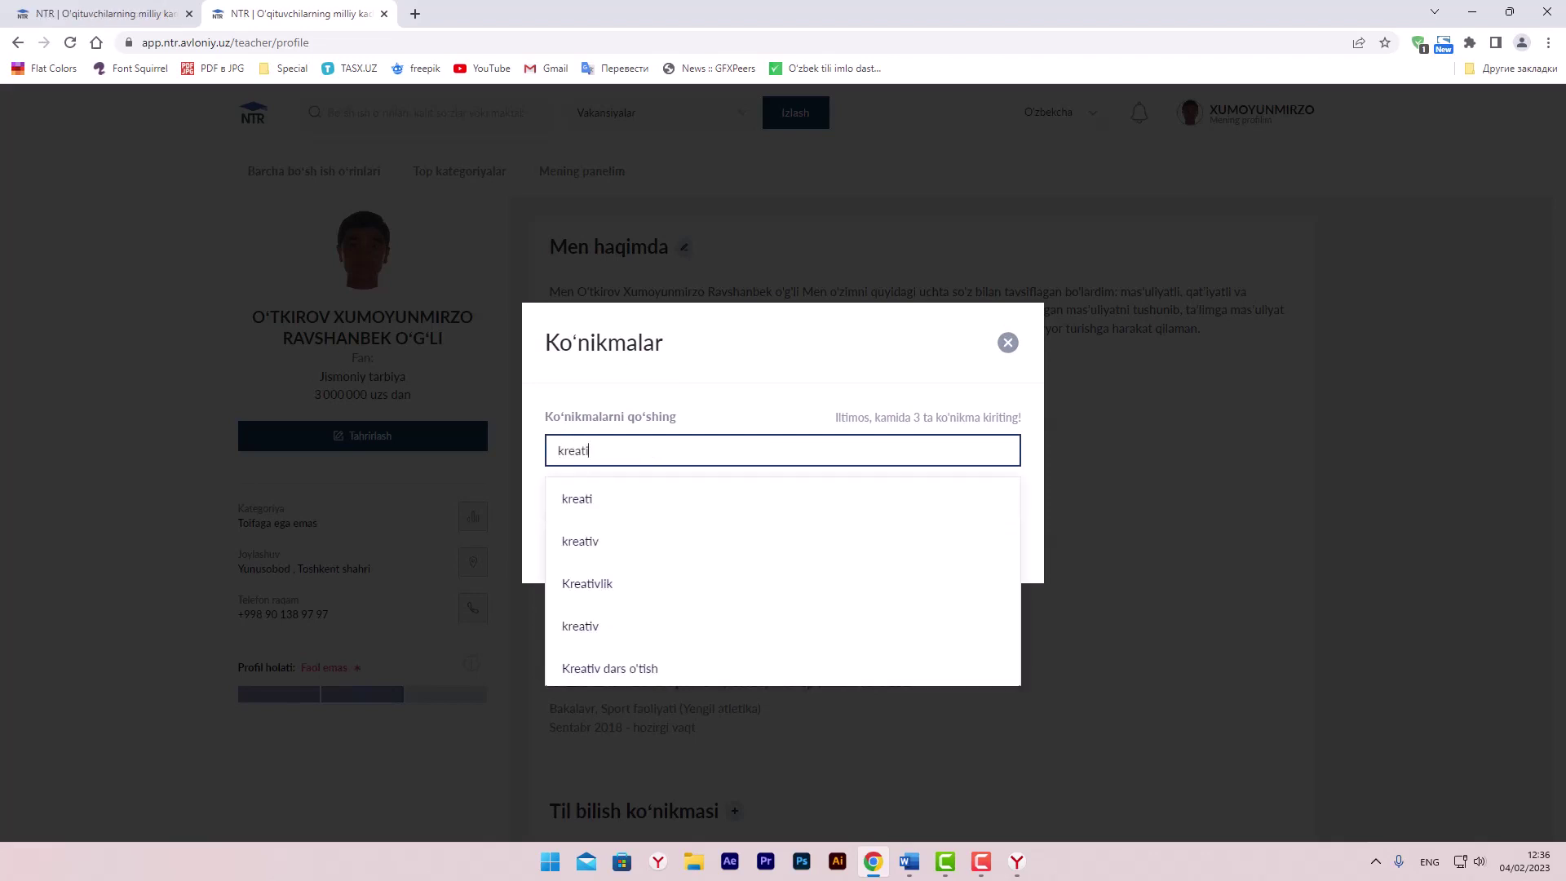
{"action": "key", "text": "Down"}
{"action": "key", "text": "Up"}
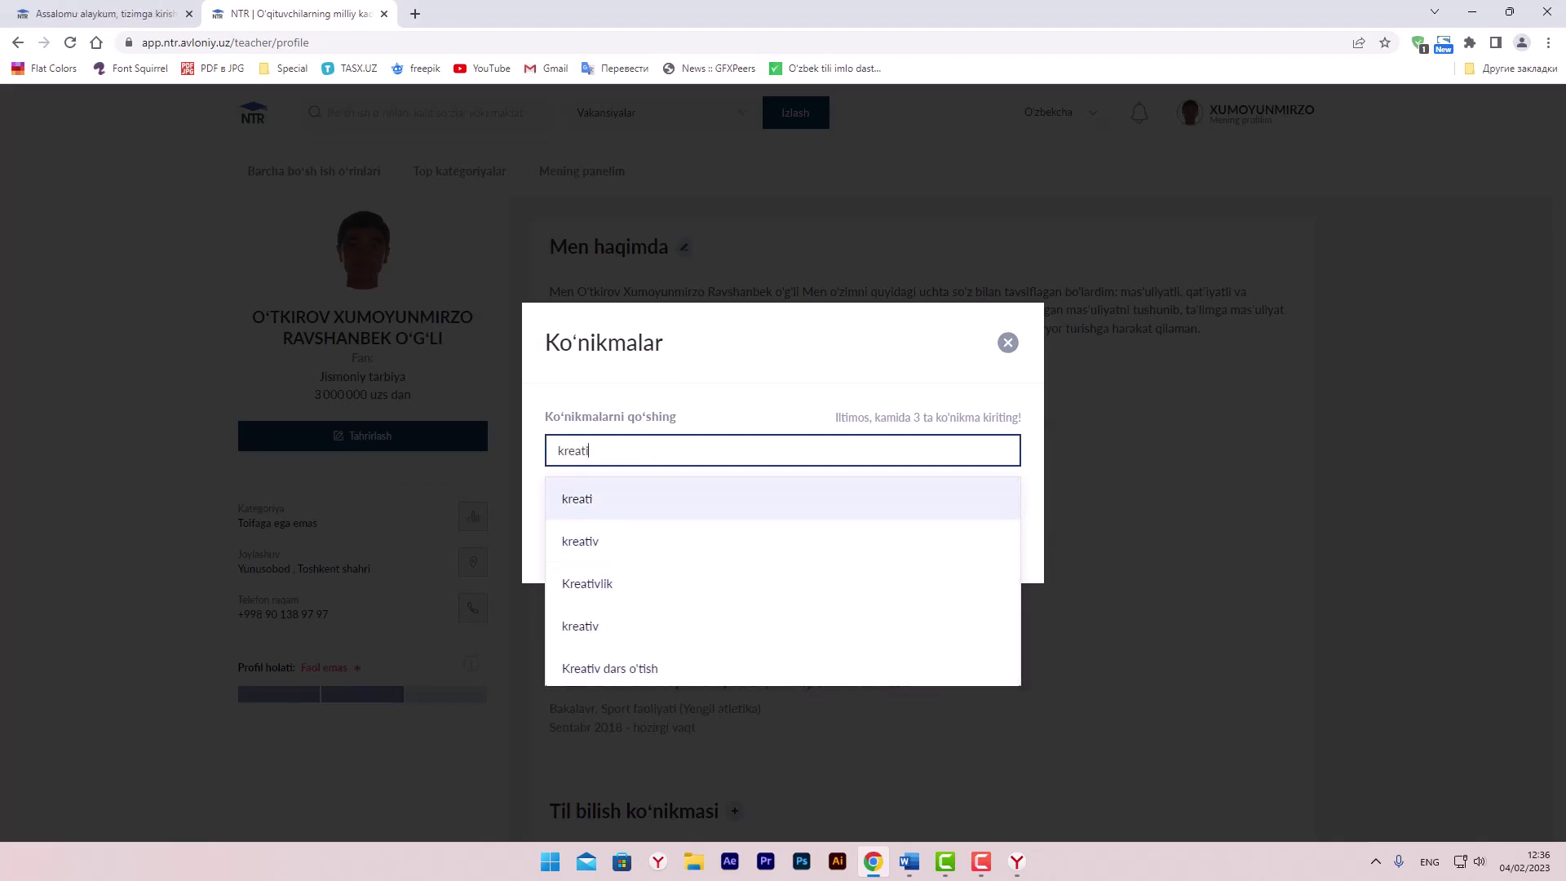
{"action": "key", "text": "Down"}
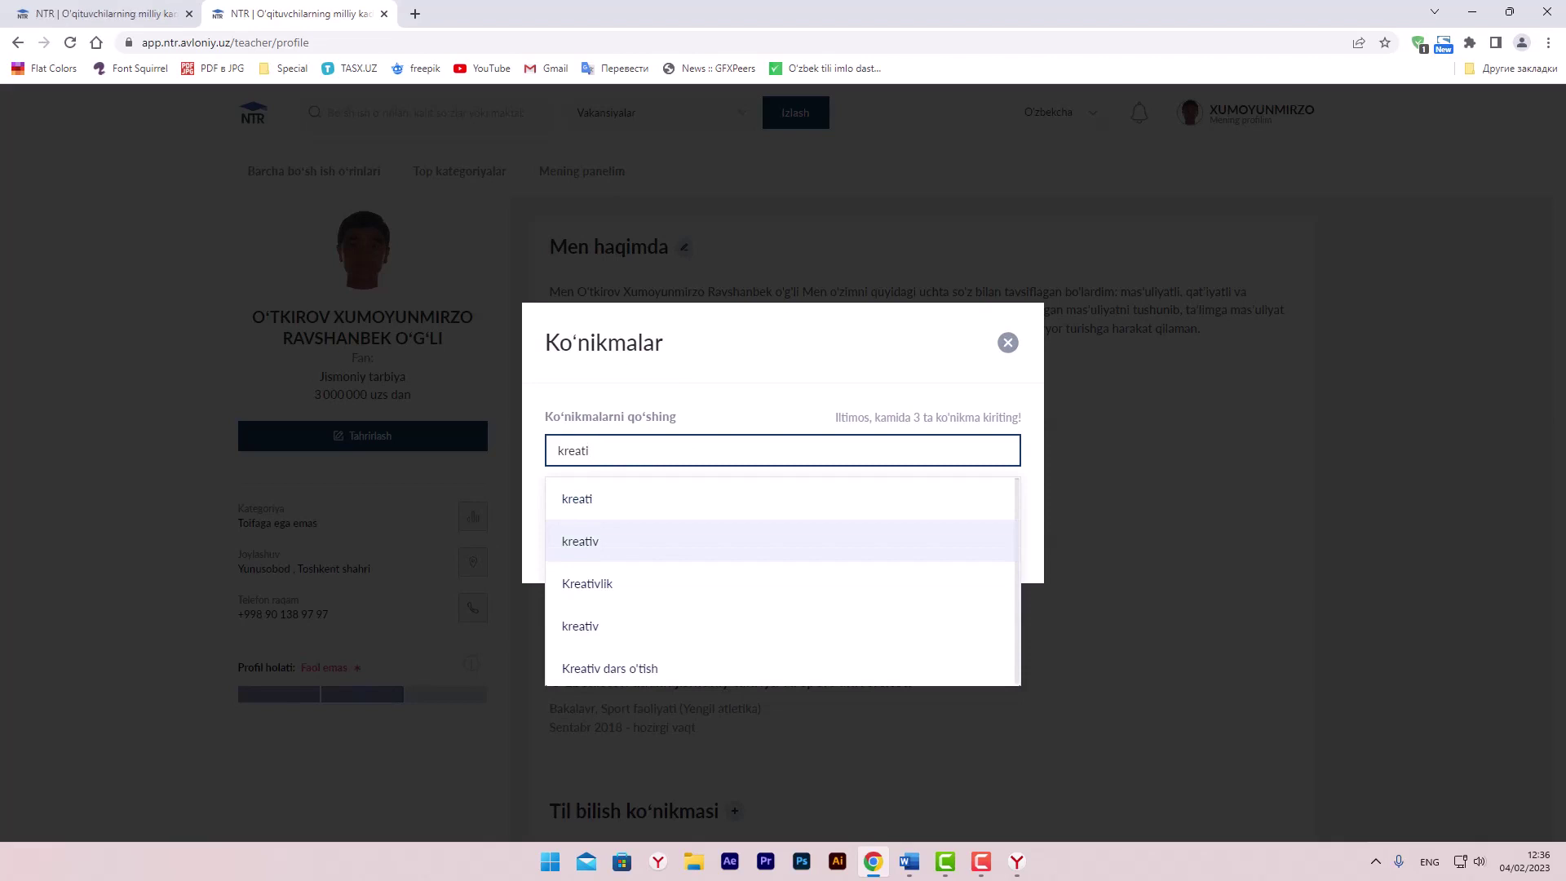
{"action": "key", "text": "Return"}
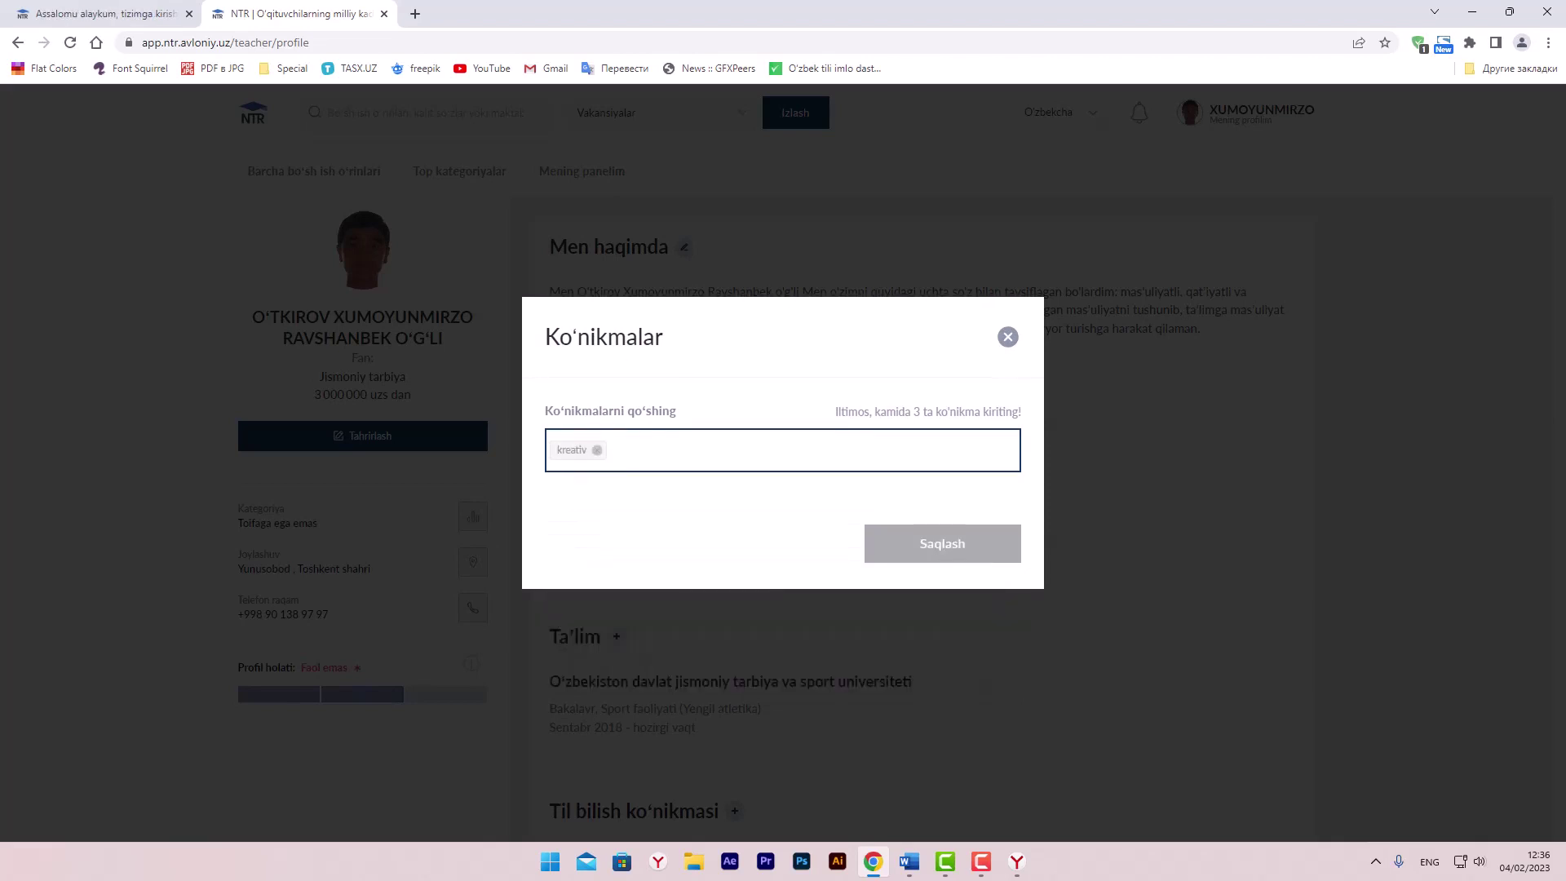